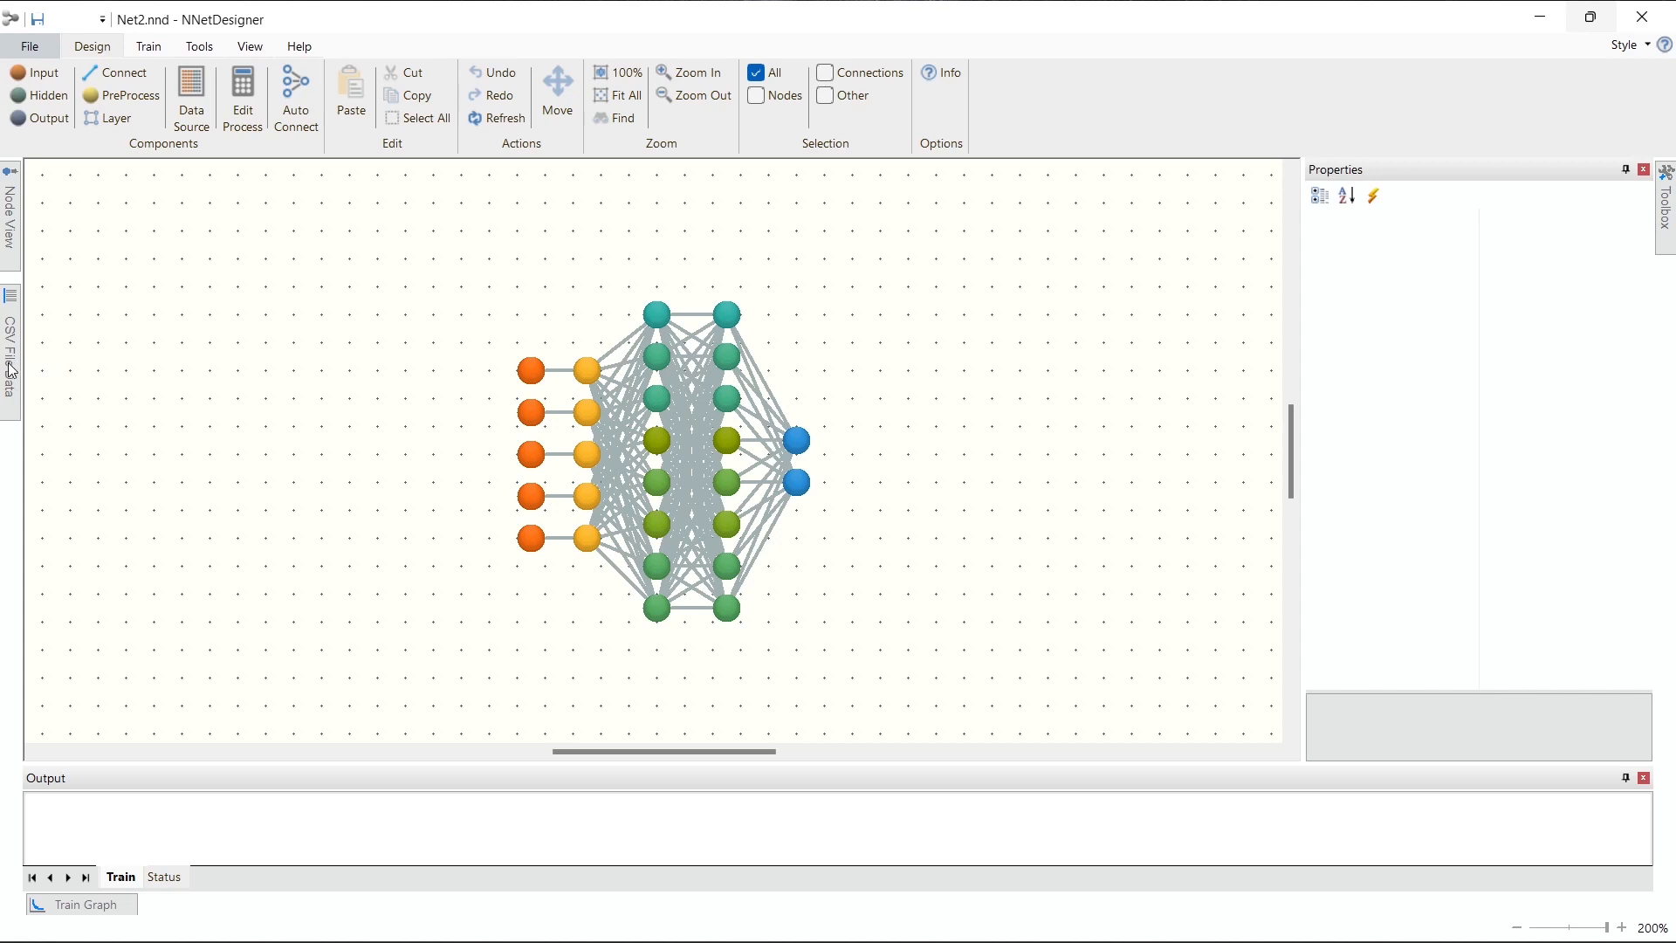
Step: Inspect each of the five input nodes in turn to see which data column it is assigned
mouse_move(9, 370)
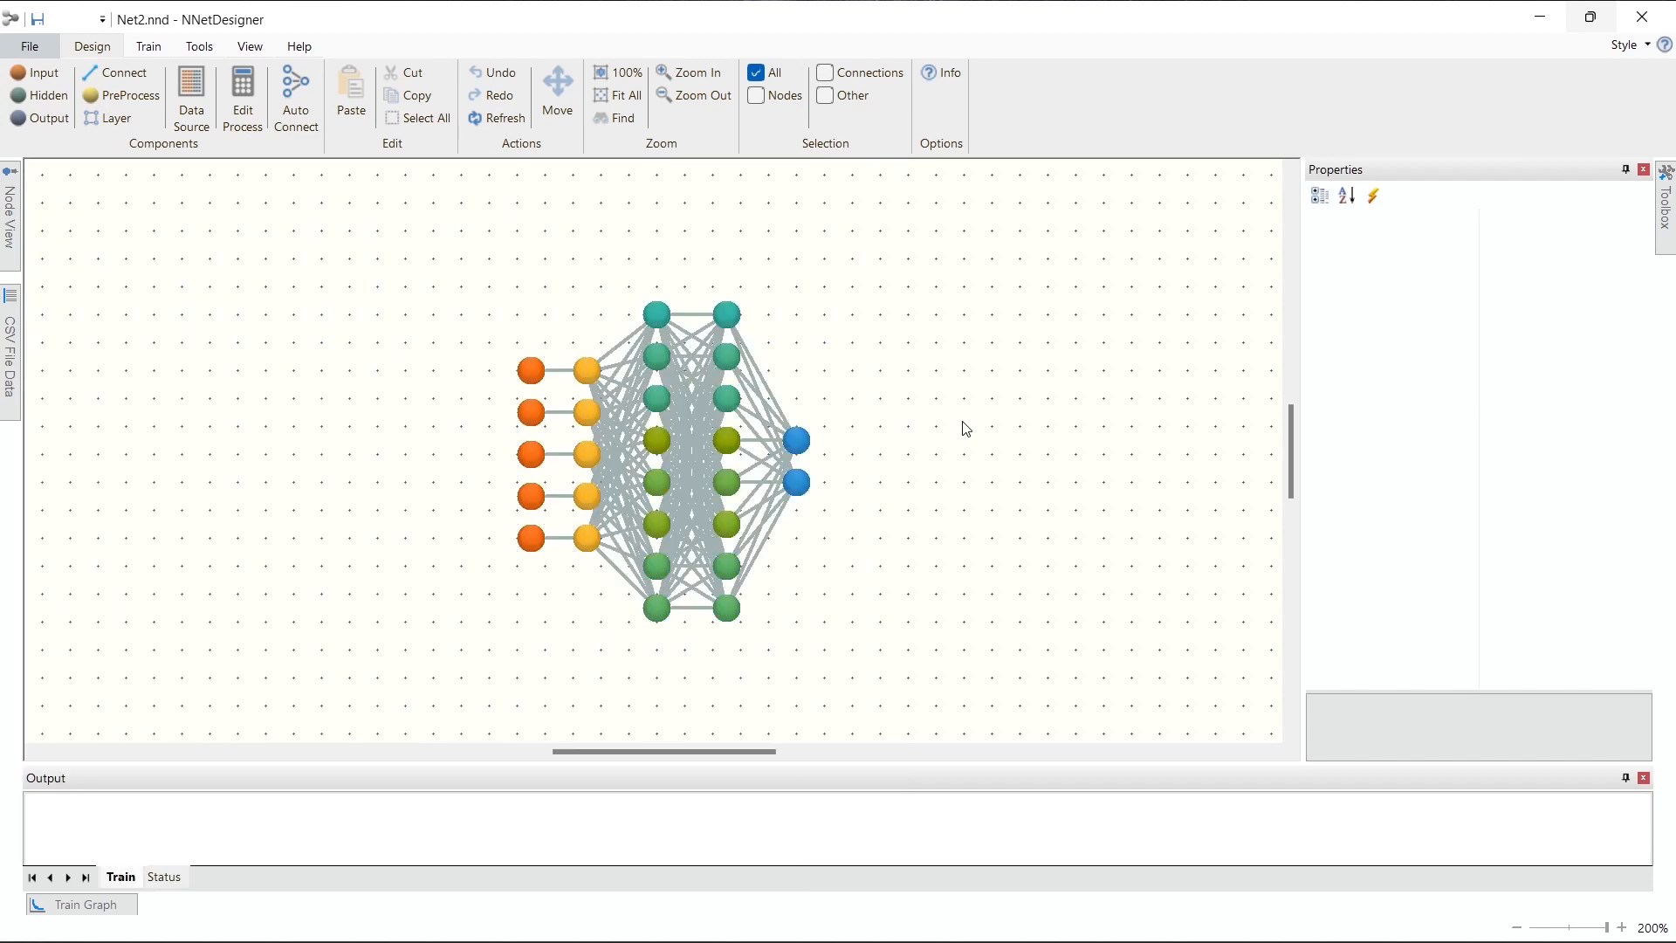
left_click(533, 374)
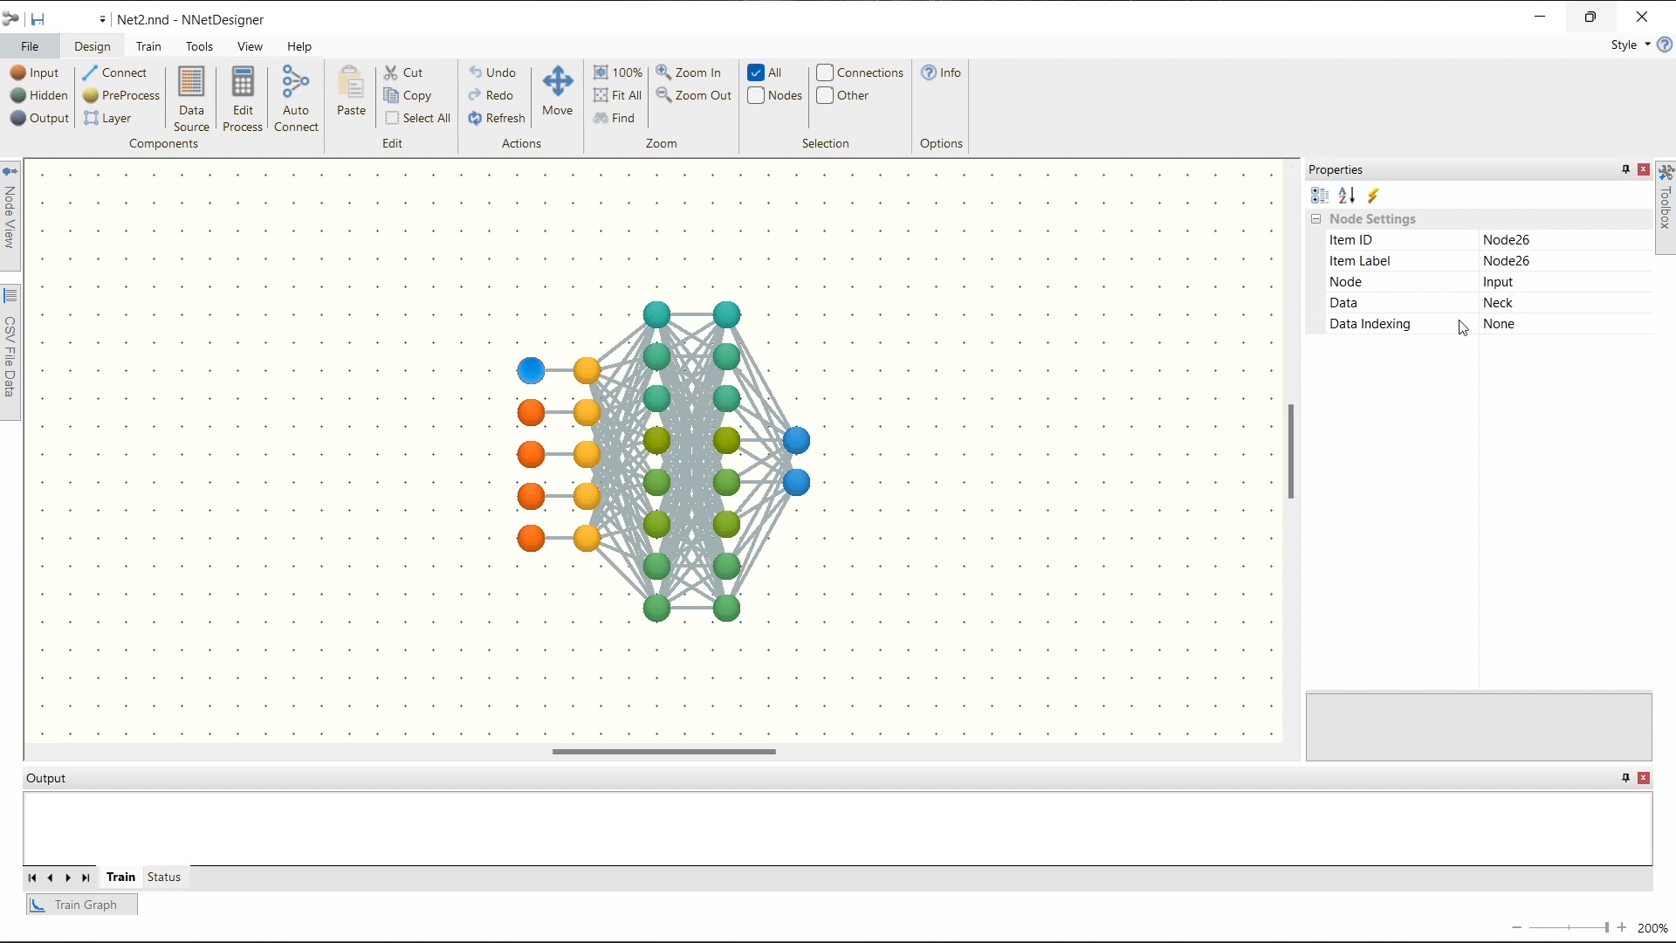
left_click(533, 414)
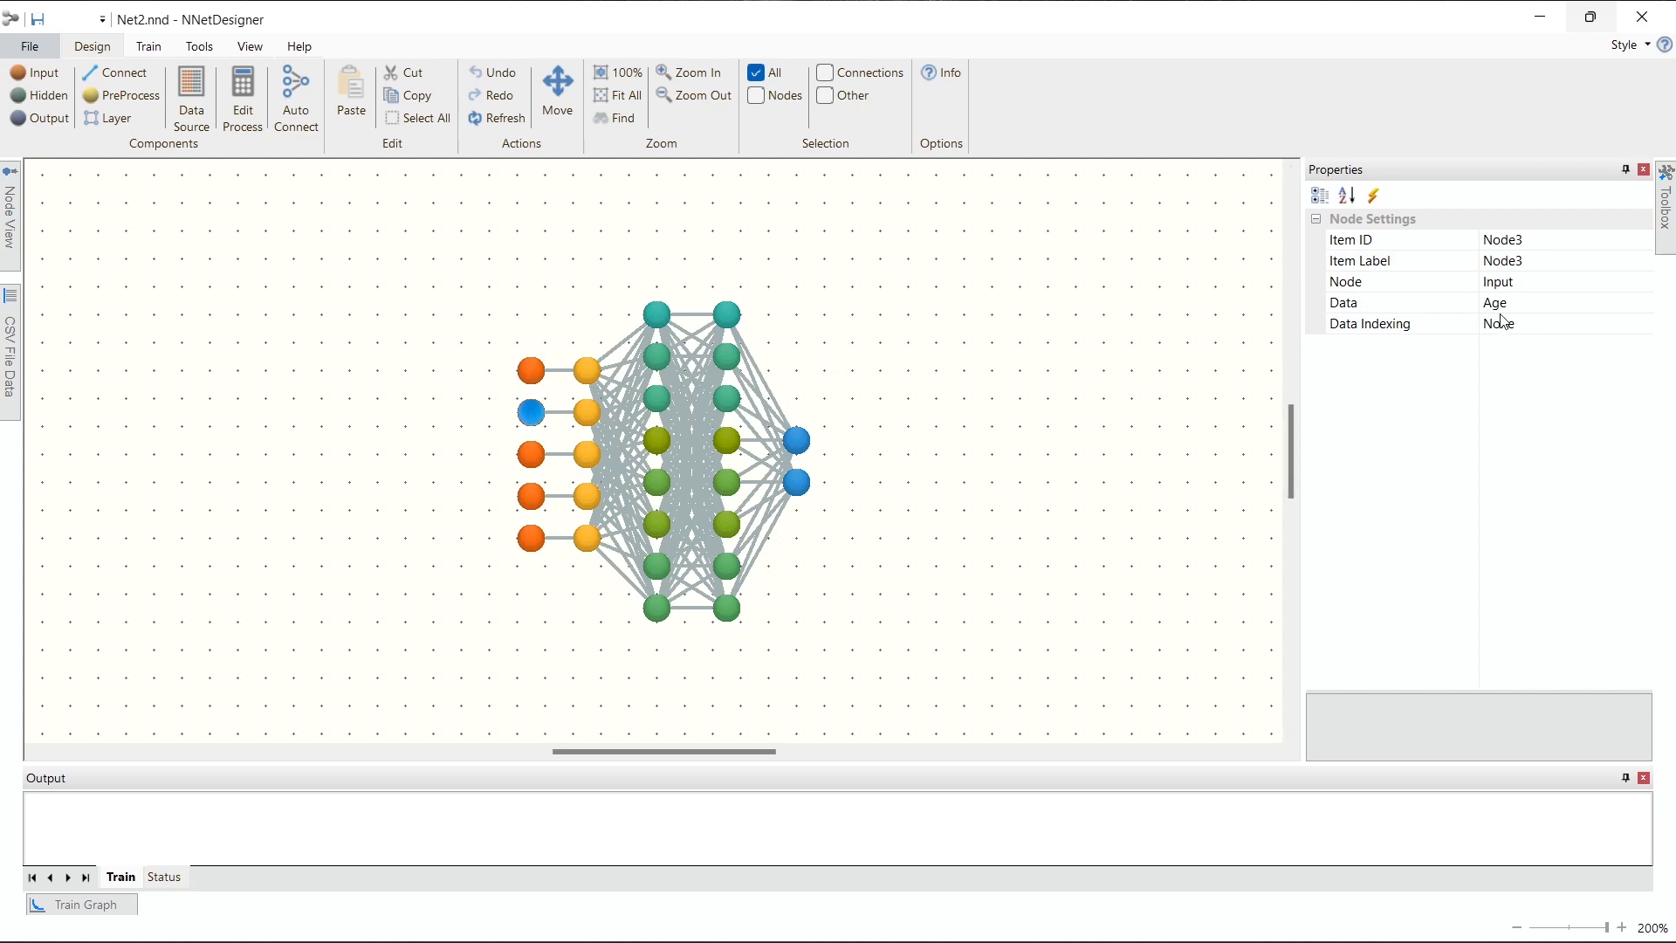
left_click(528, 456)
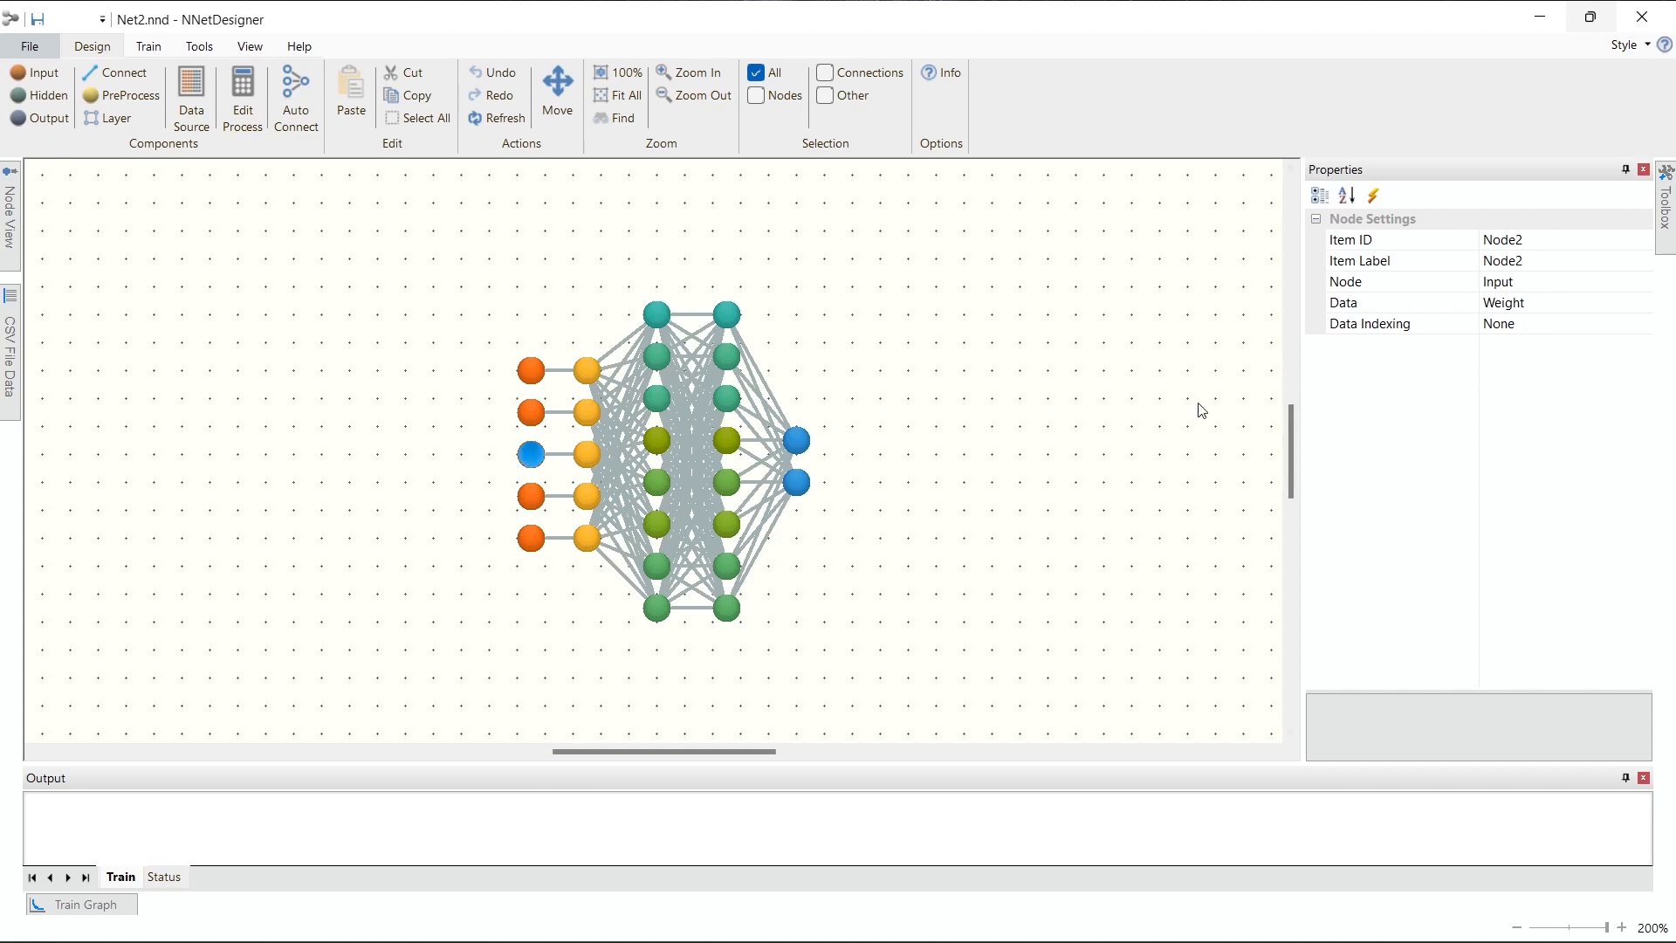
left_click(531, 498)
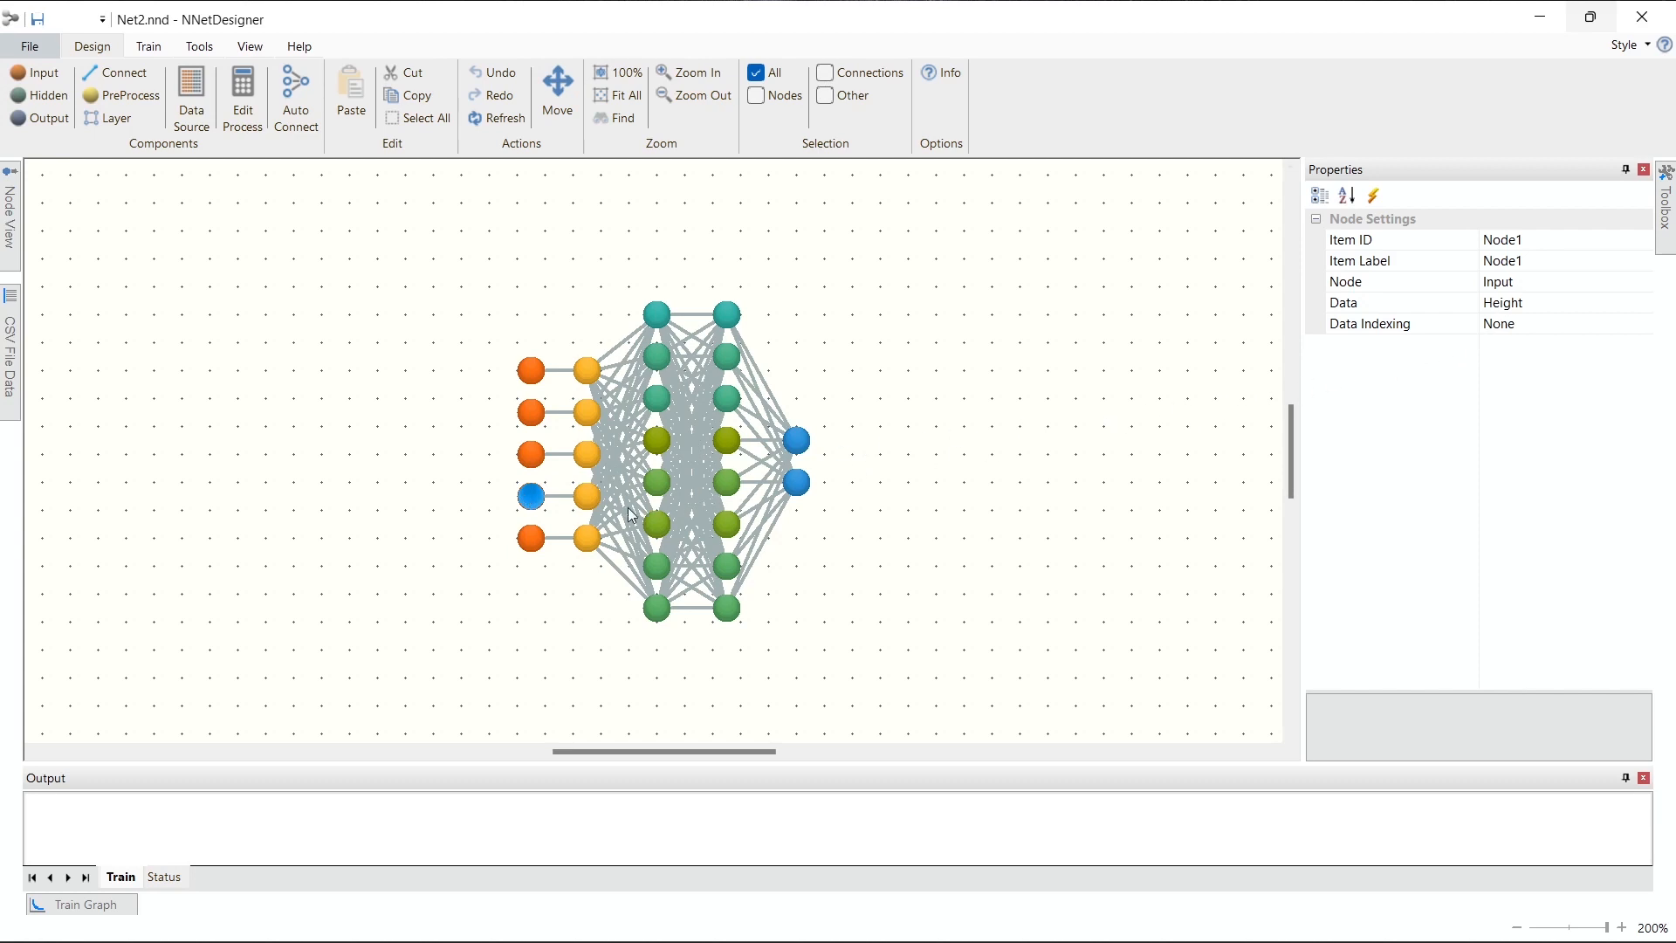
left_click(531, 539)
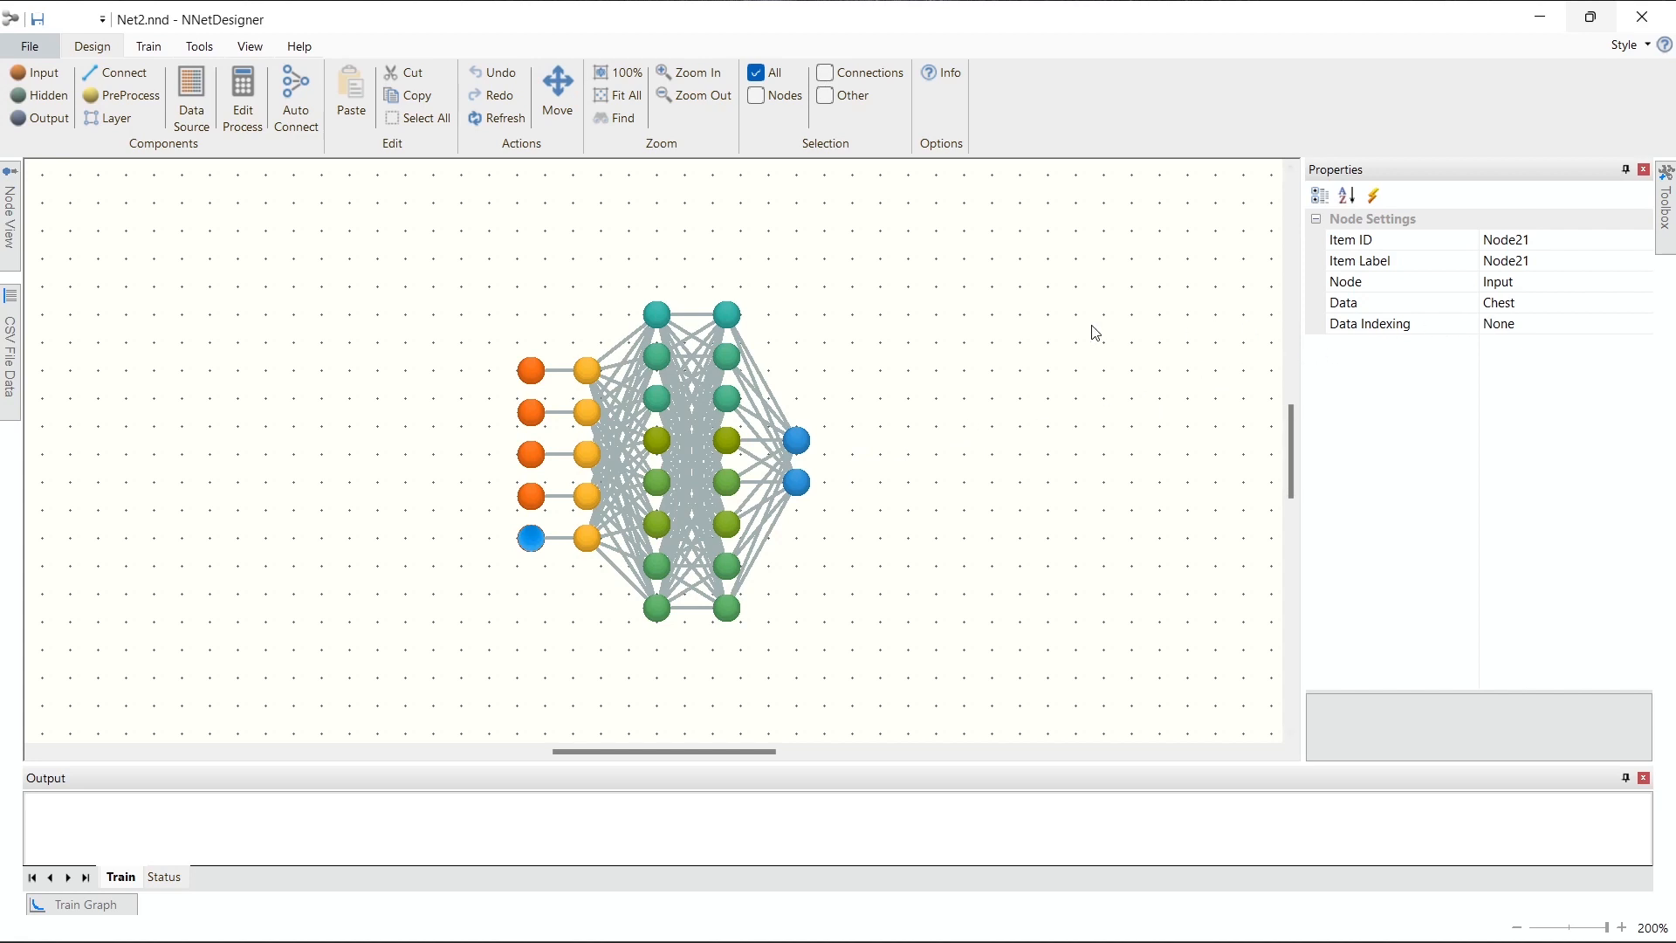
Step: Examine the activation functions of the second hidden layer's nodes and the function and data settings of both output nodes
left_click(736, 325)
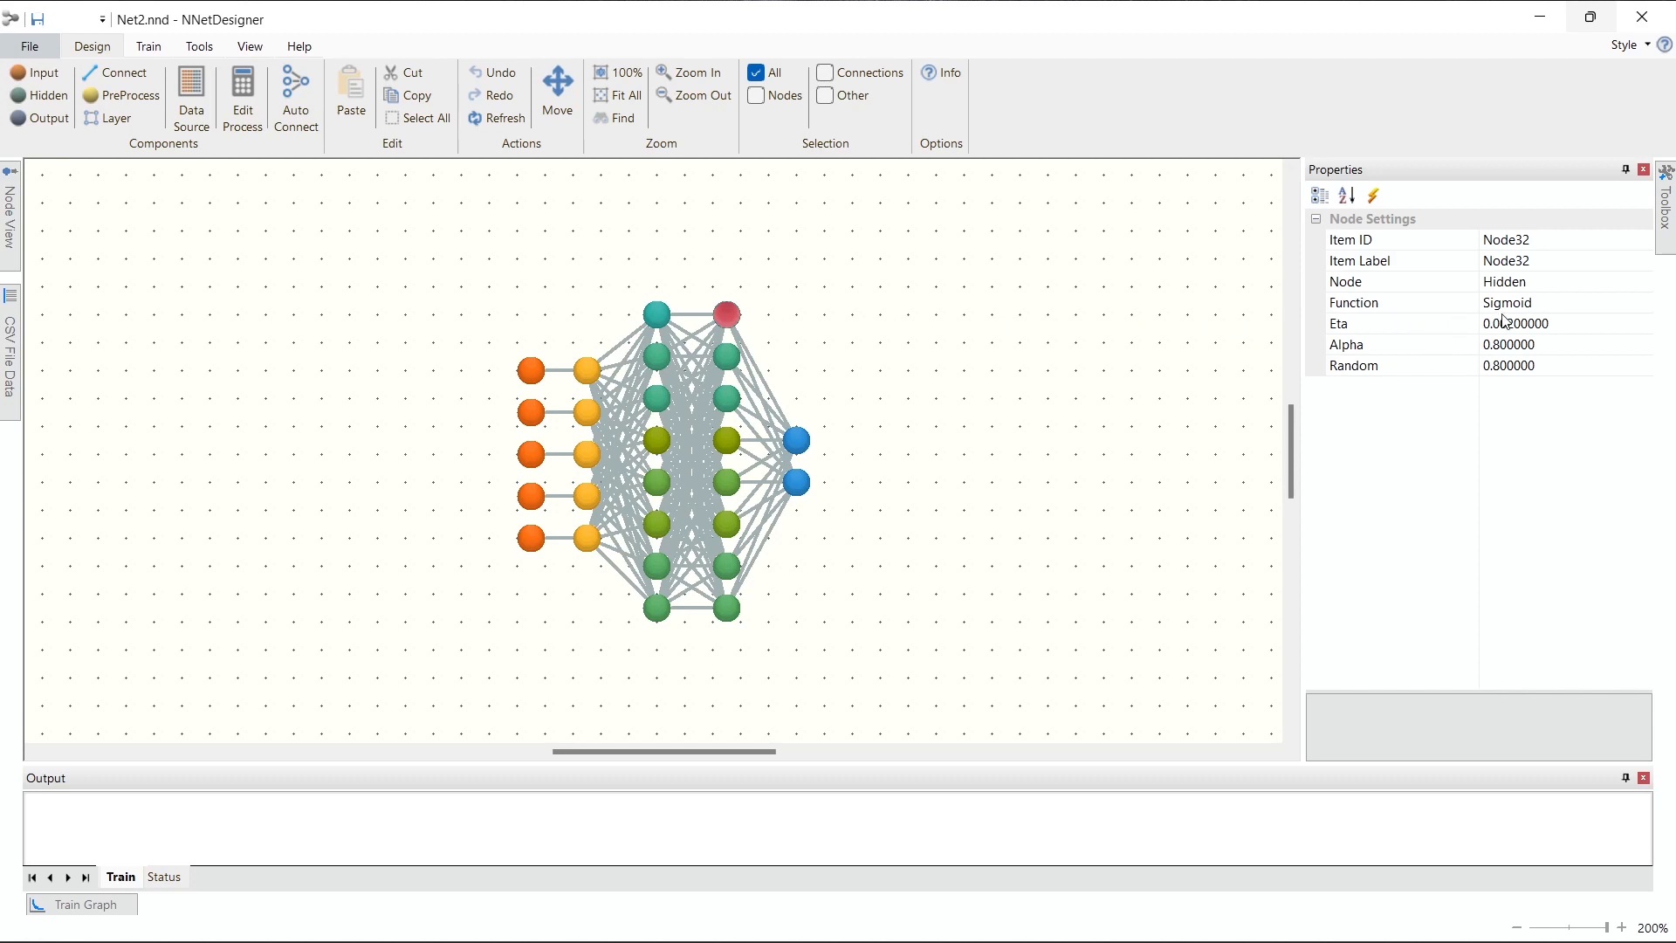
left_click(725, 359)
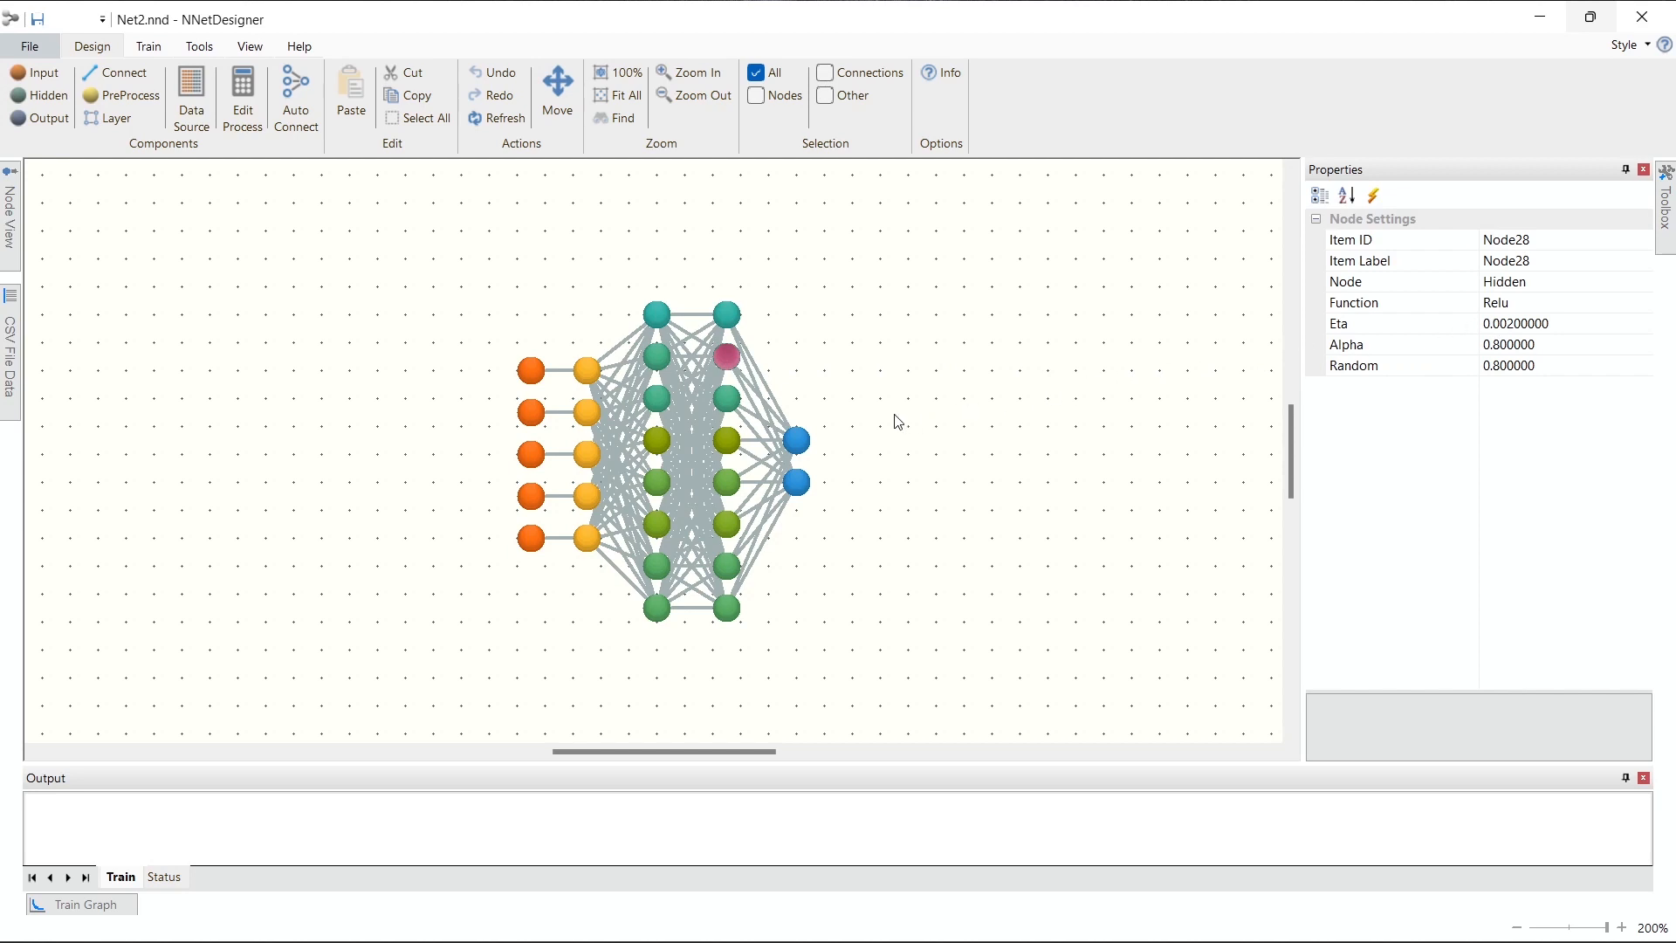
left_click(729, 443)
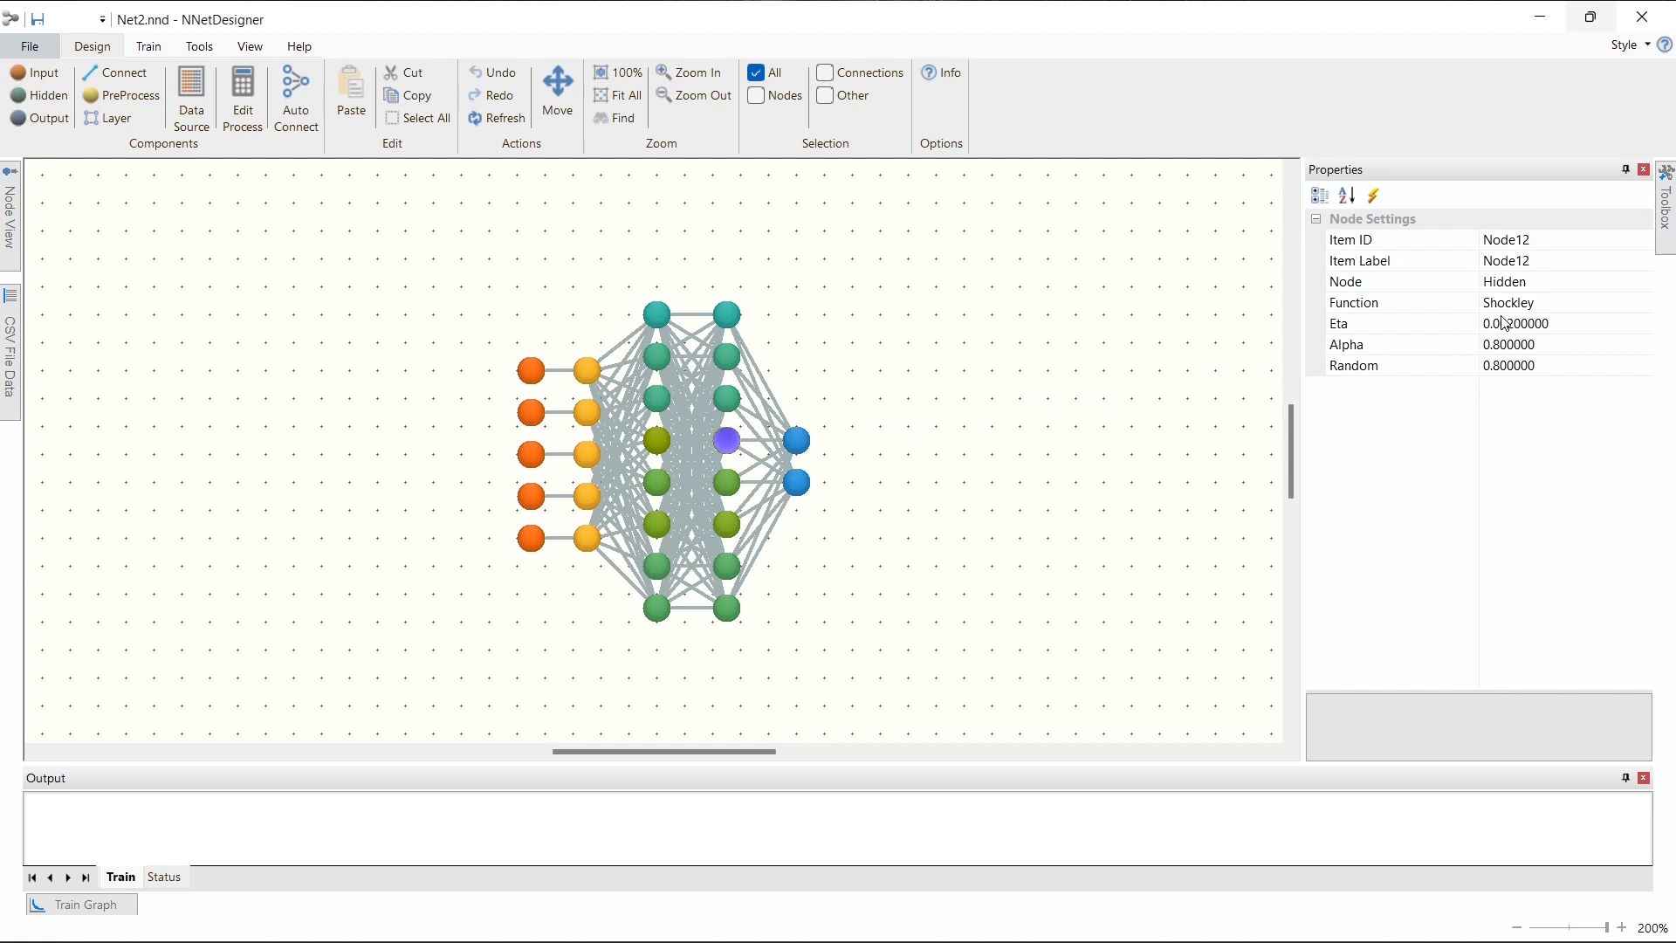
left_click(731, 487)
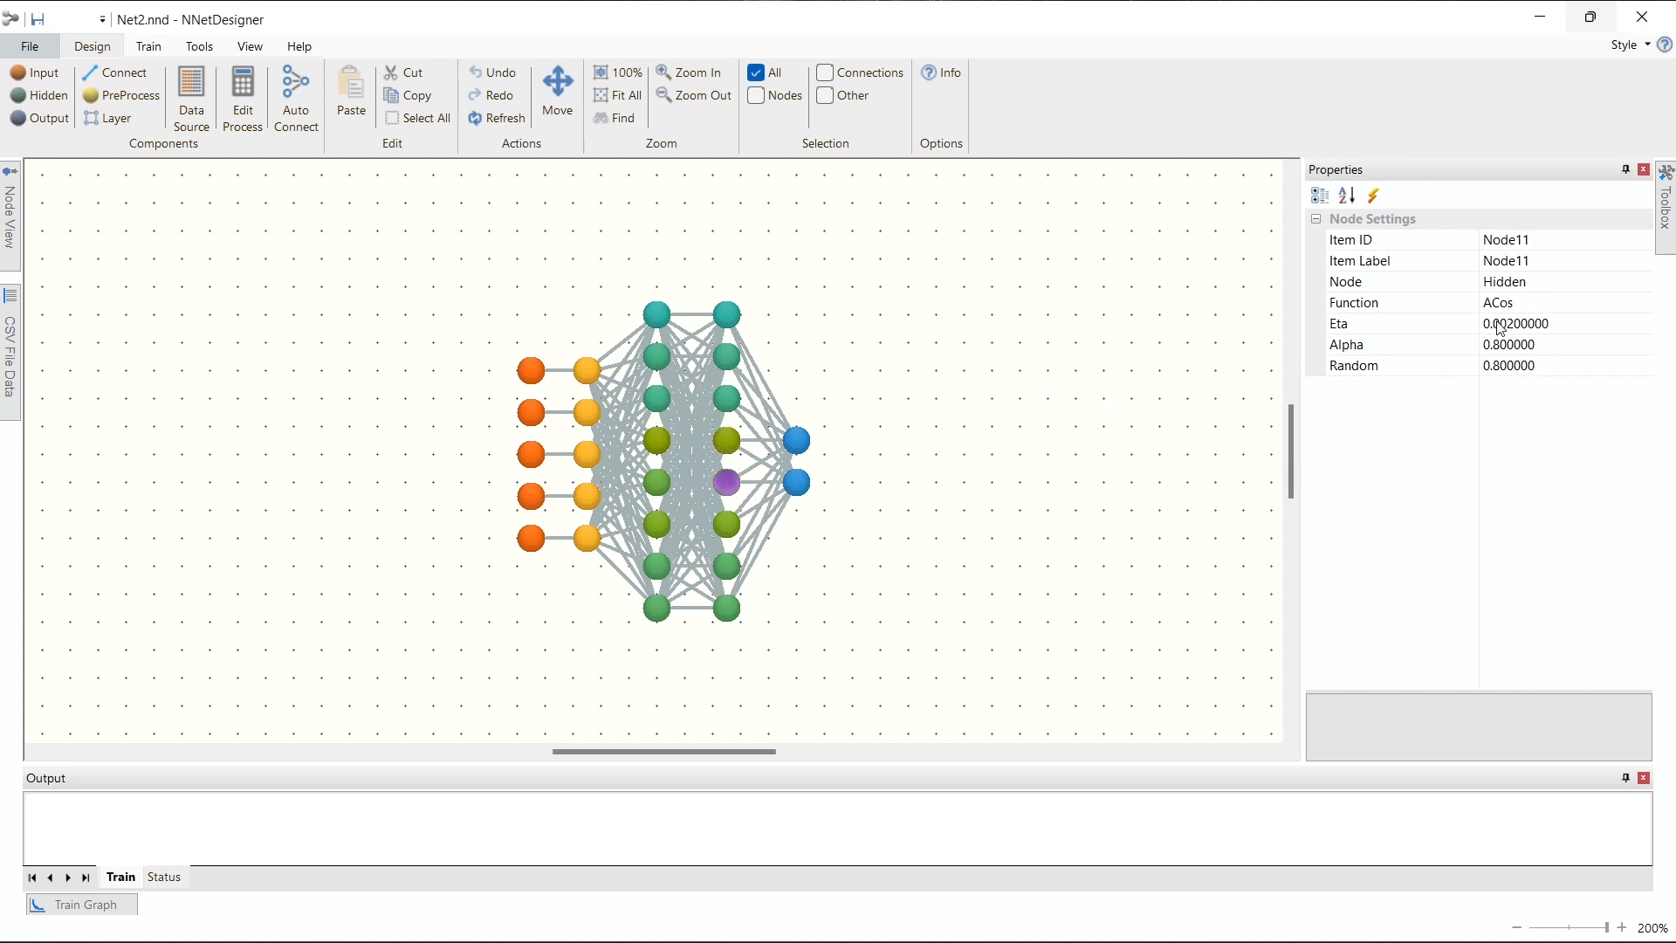
left_click(723, 525)
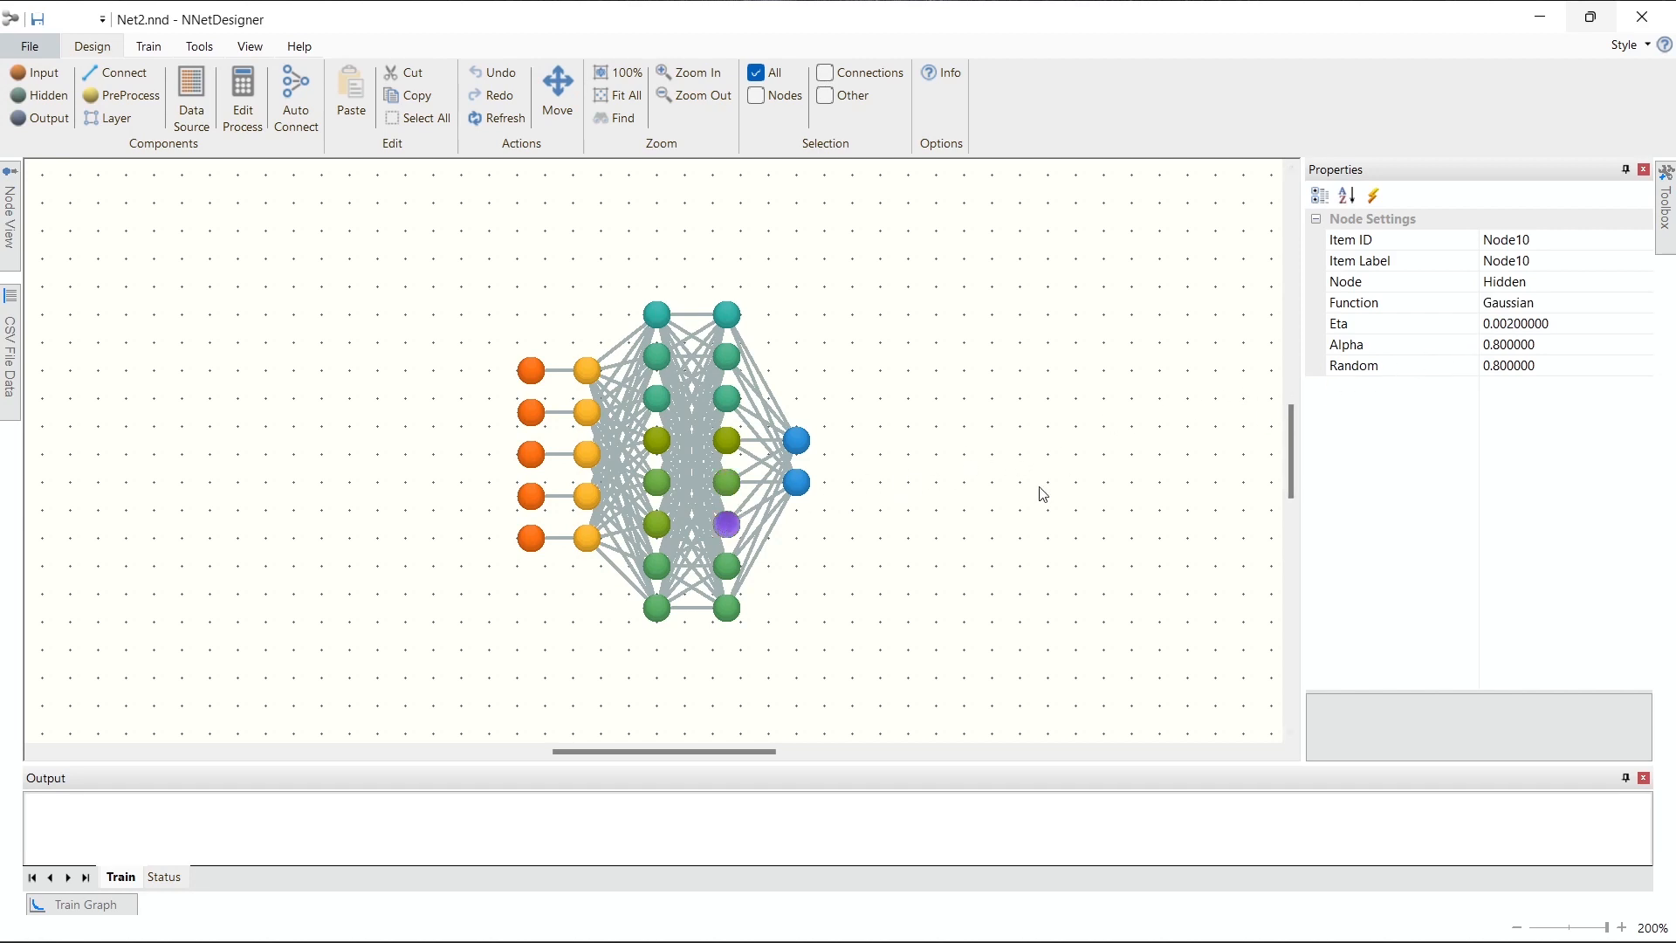
left_click(726, 568)
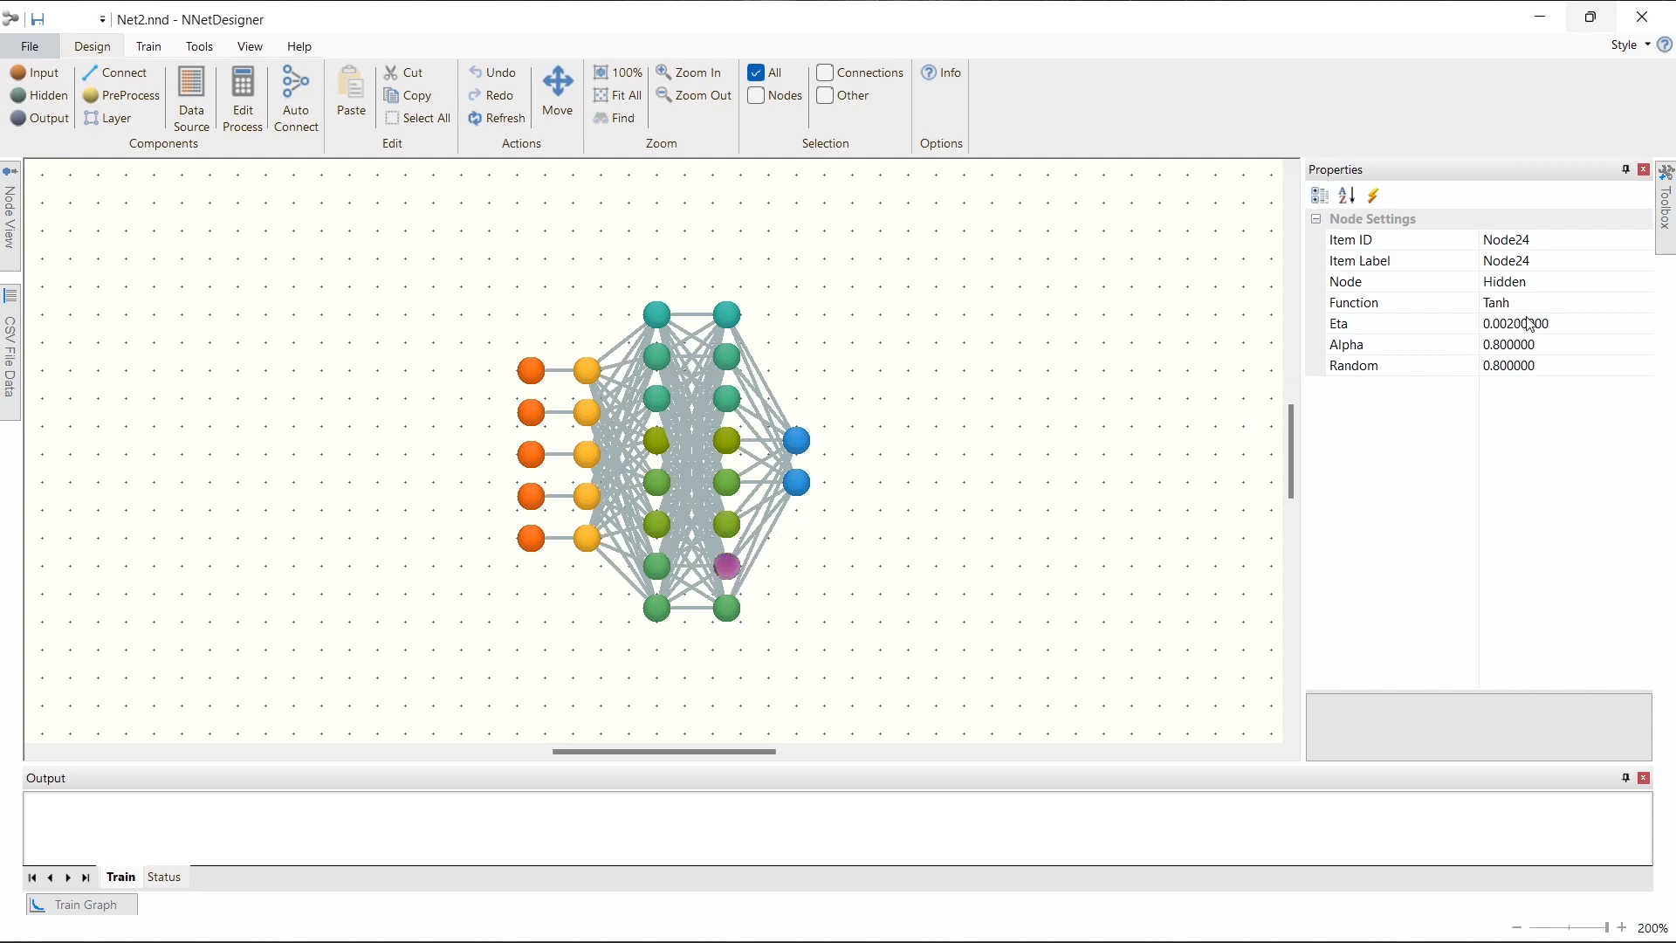
left_click(810, 444)
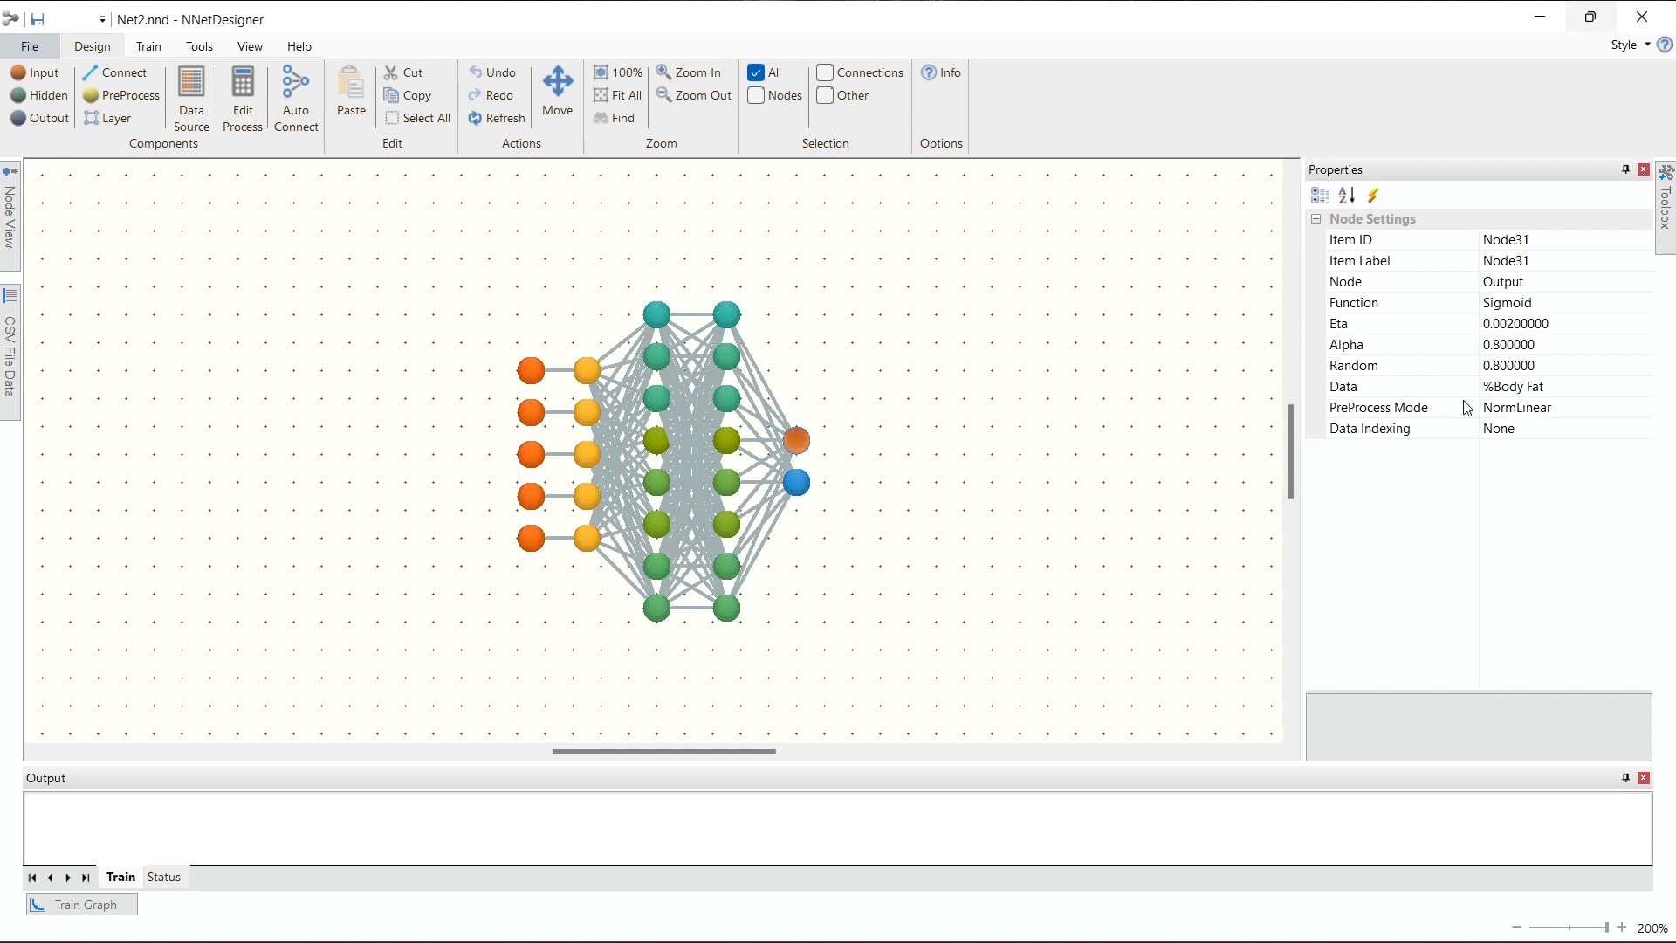
left_click(796, 485)
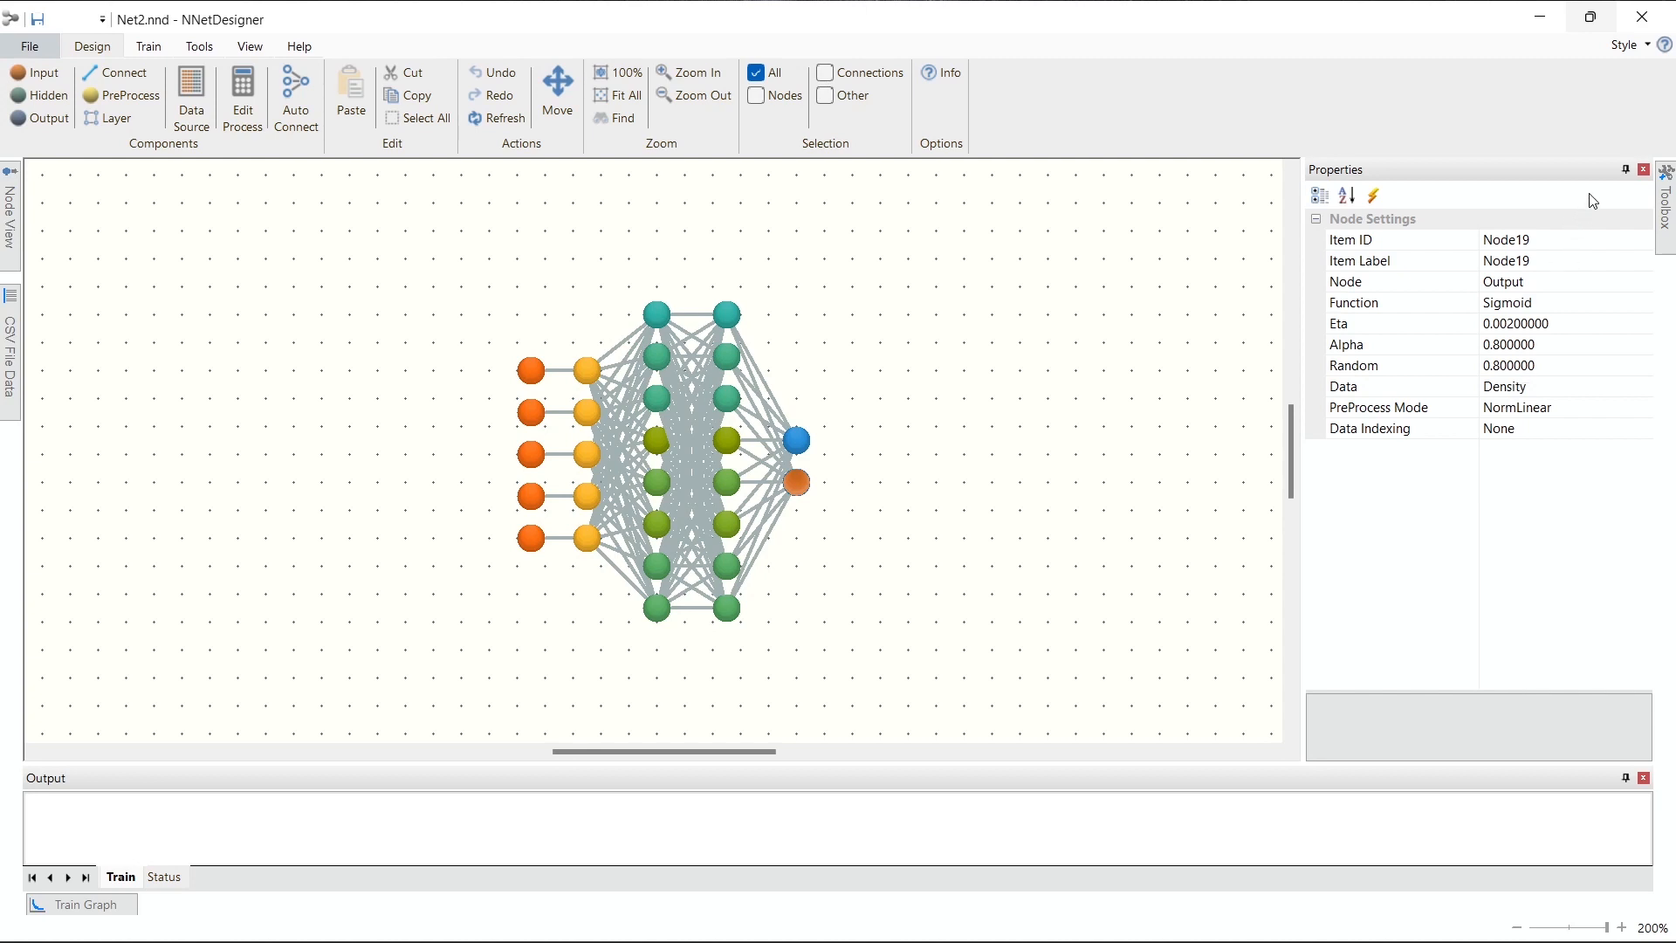
Step: Auto-hide the node properties and restore the maximized window to its smaller size beside the other two instances
left_click(1627, 171)
left_click(1627, 171)
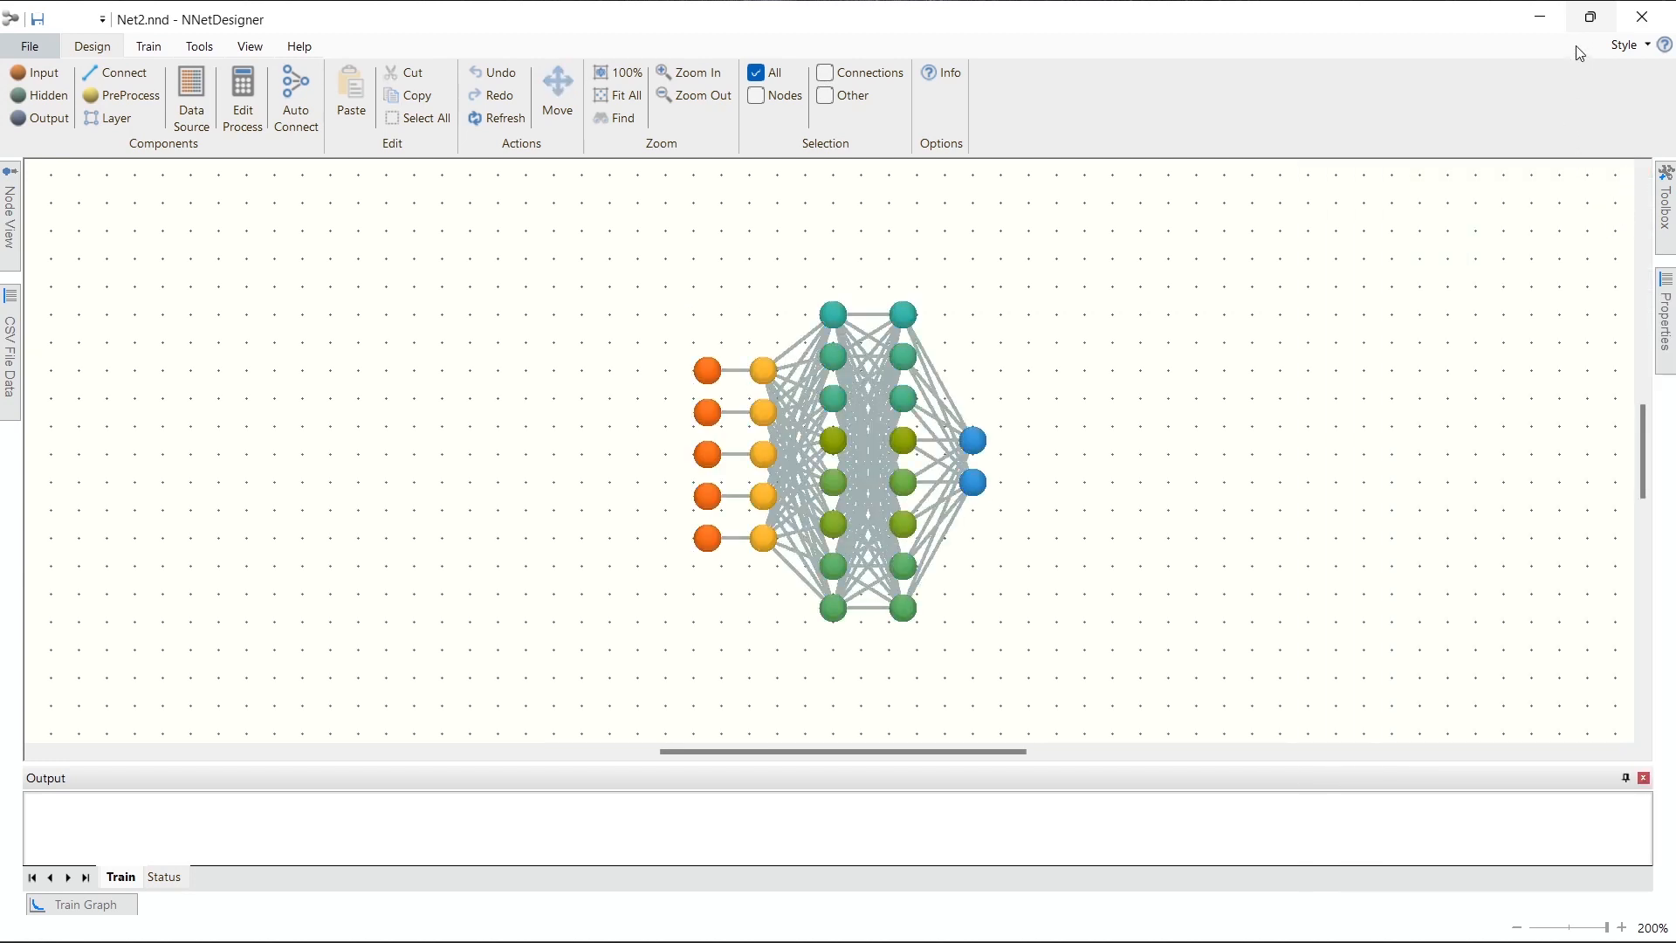
left_click(1590, 19)
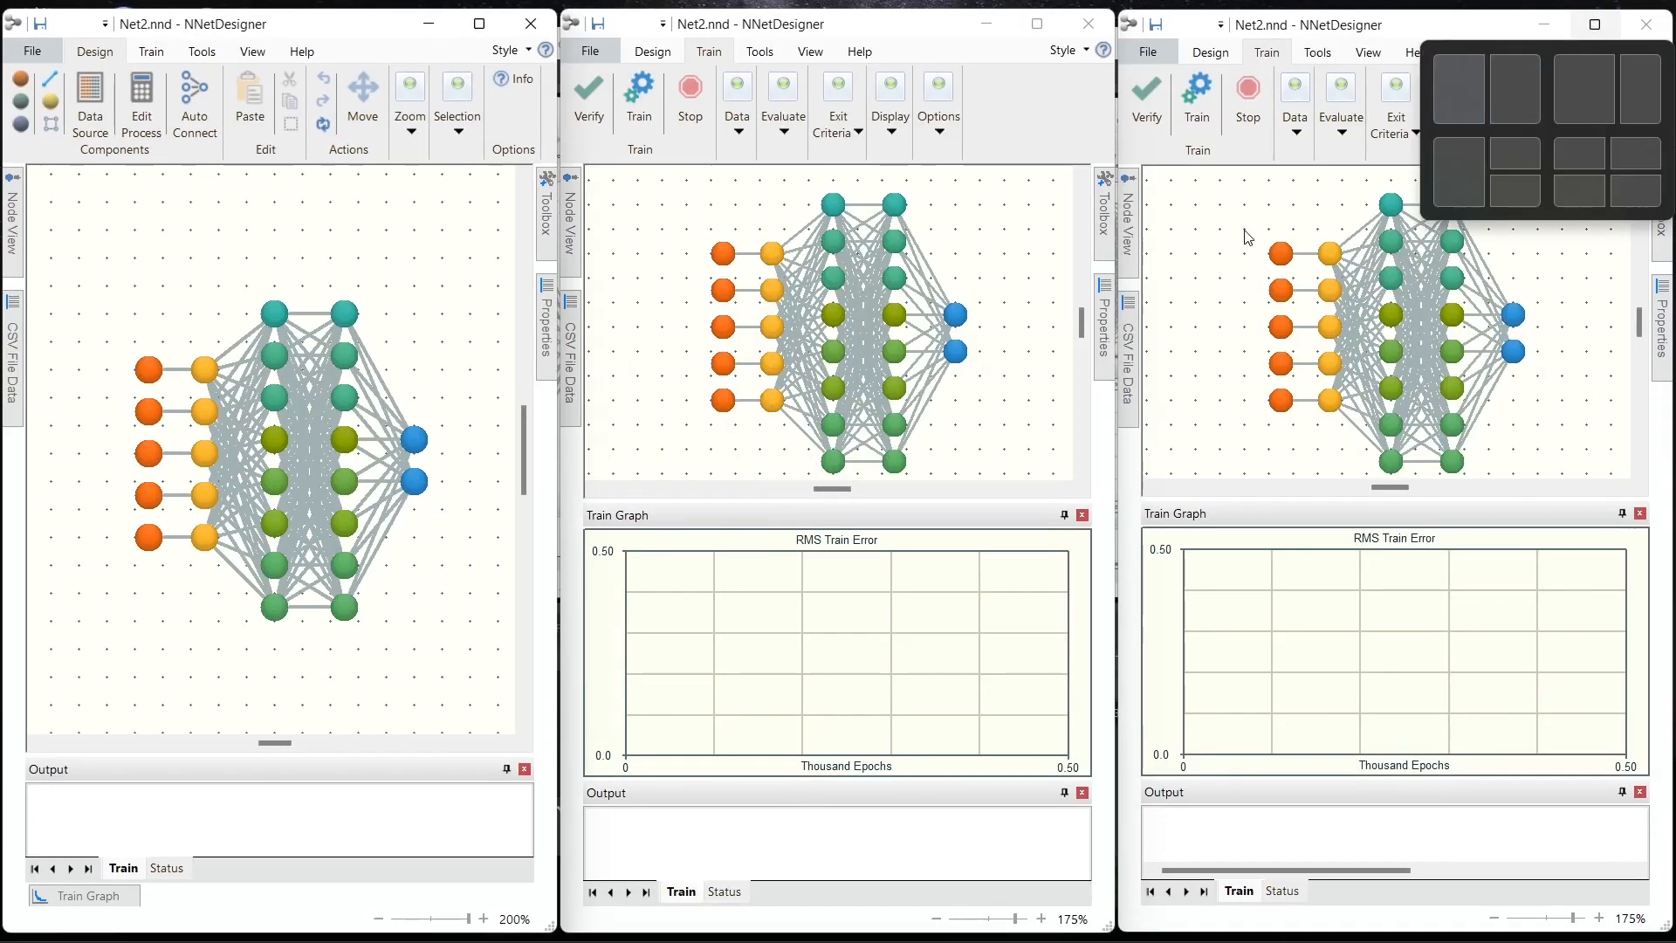
Step: Keep the train graph permanently displayed in the first instance and fit the whole network to its window
left_click(87, 897)
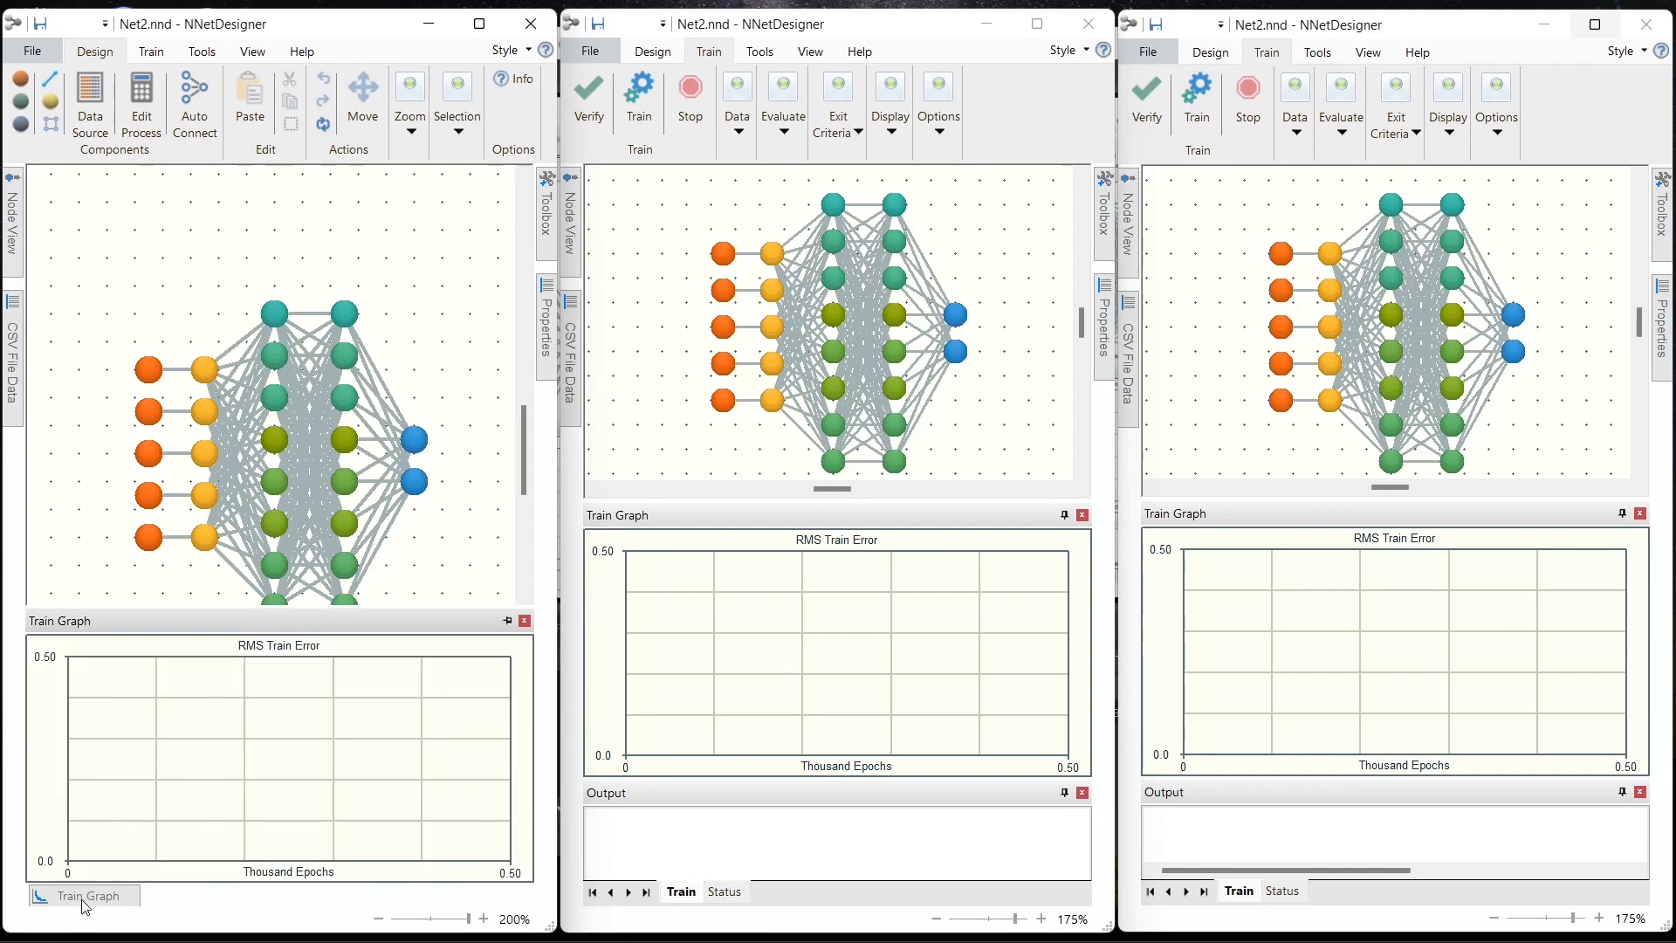
left_click(506, 621)
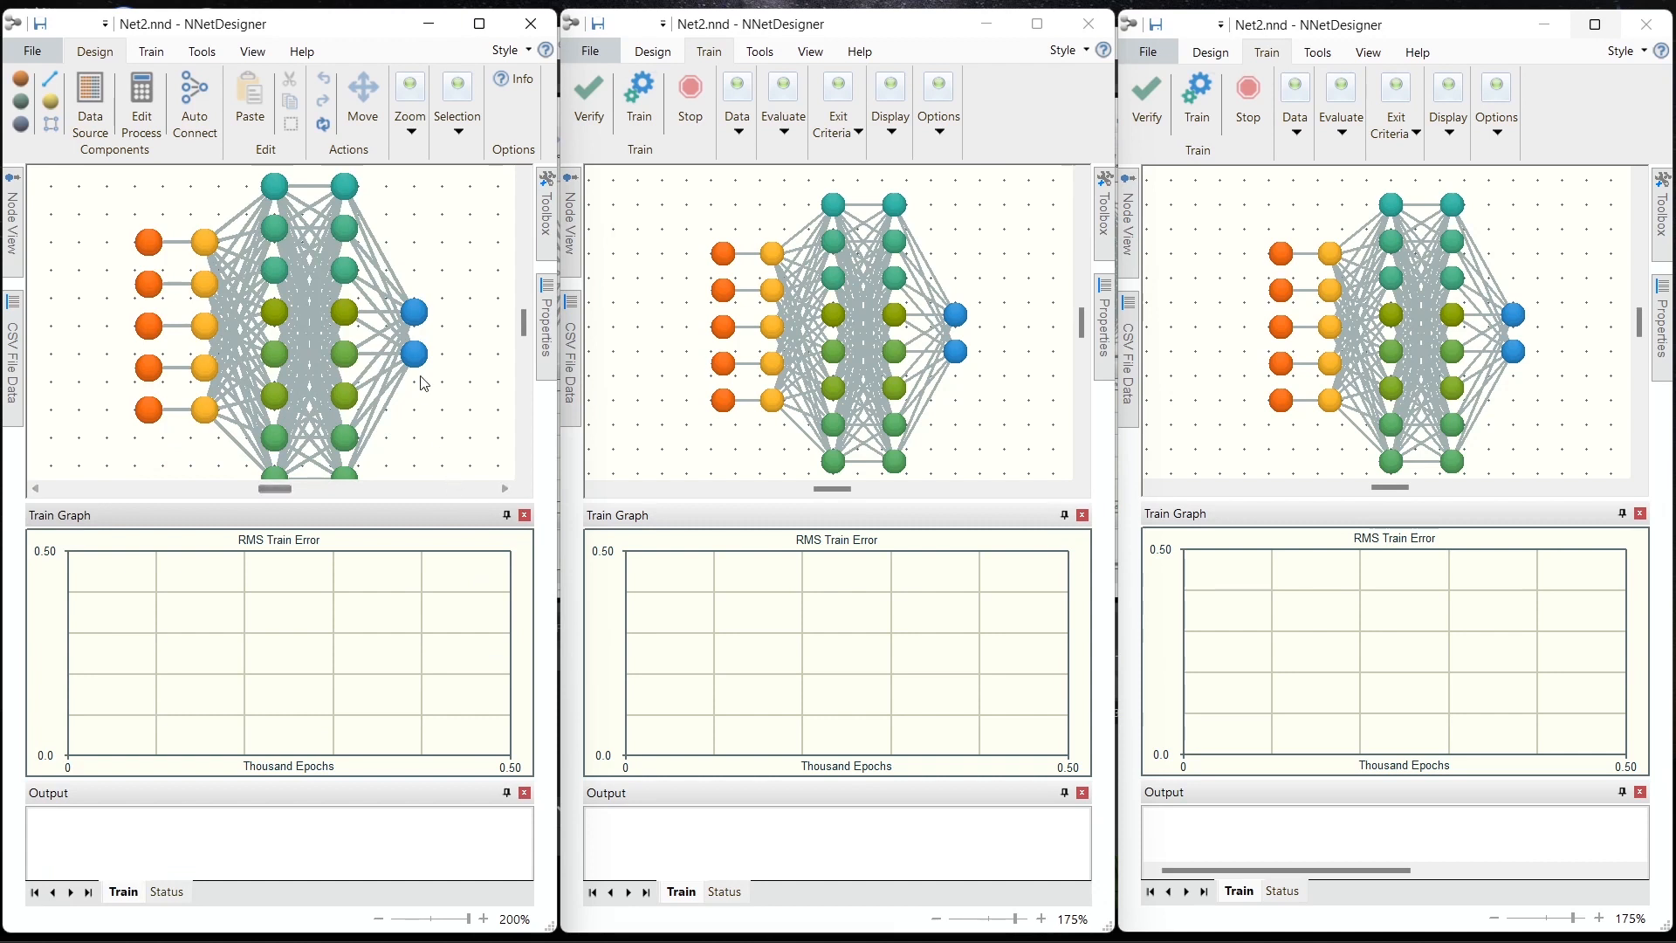
left_click(253, 52)
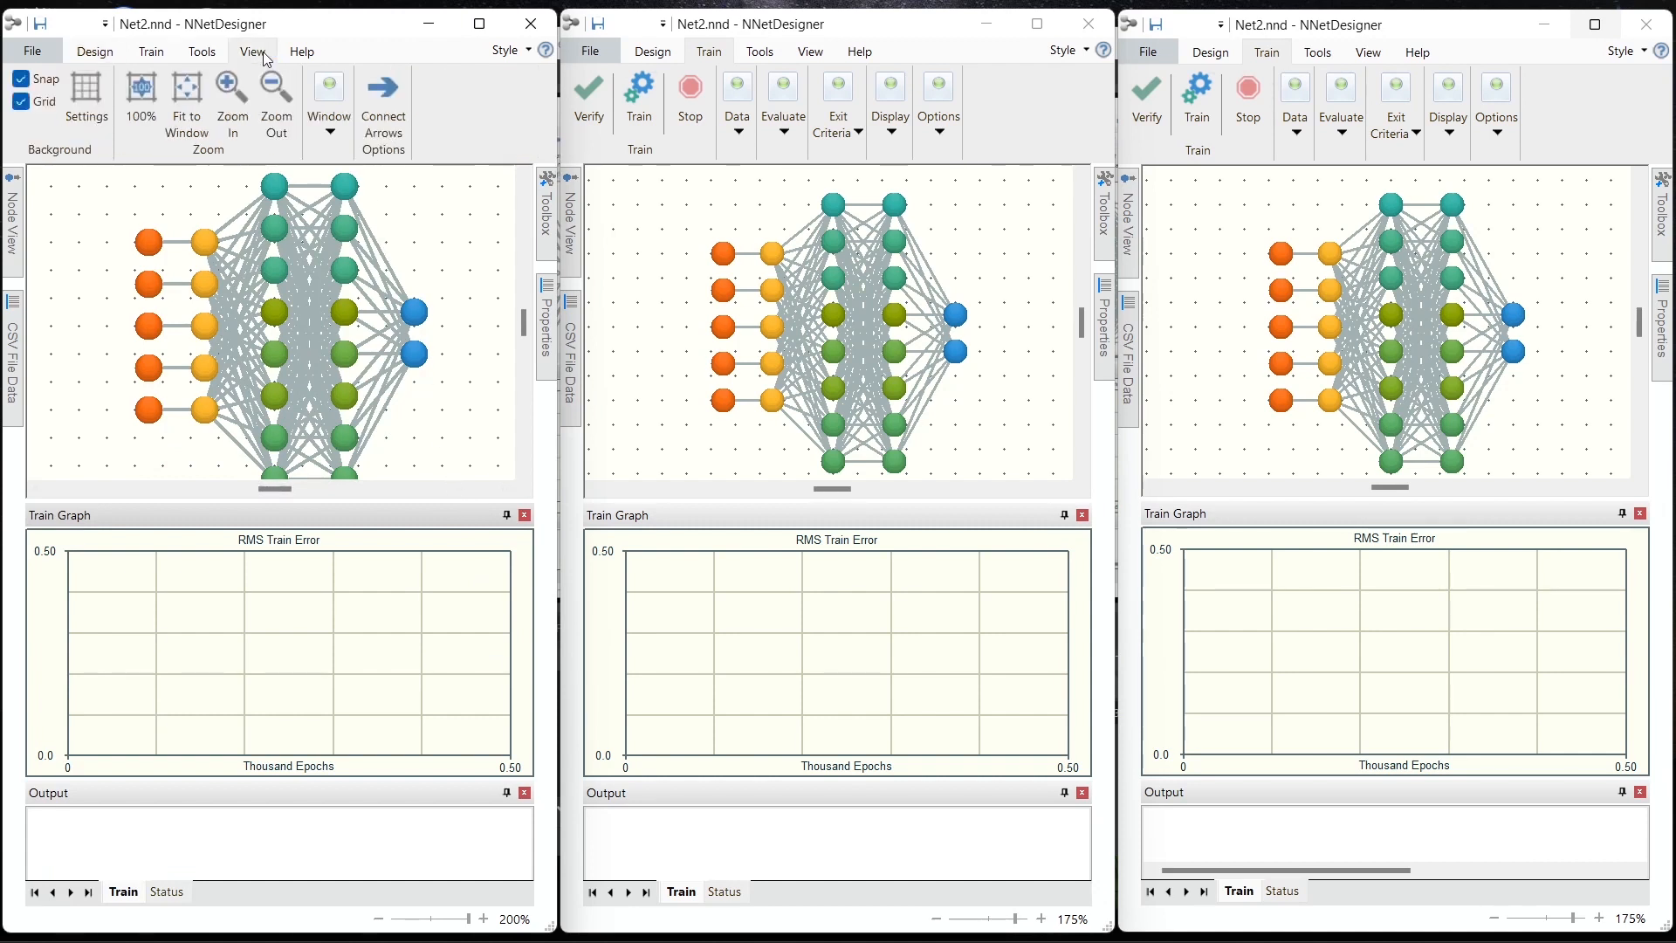
left_click(181, 87)
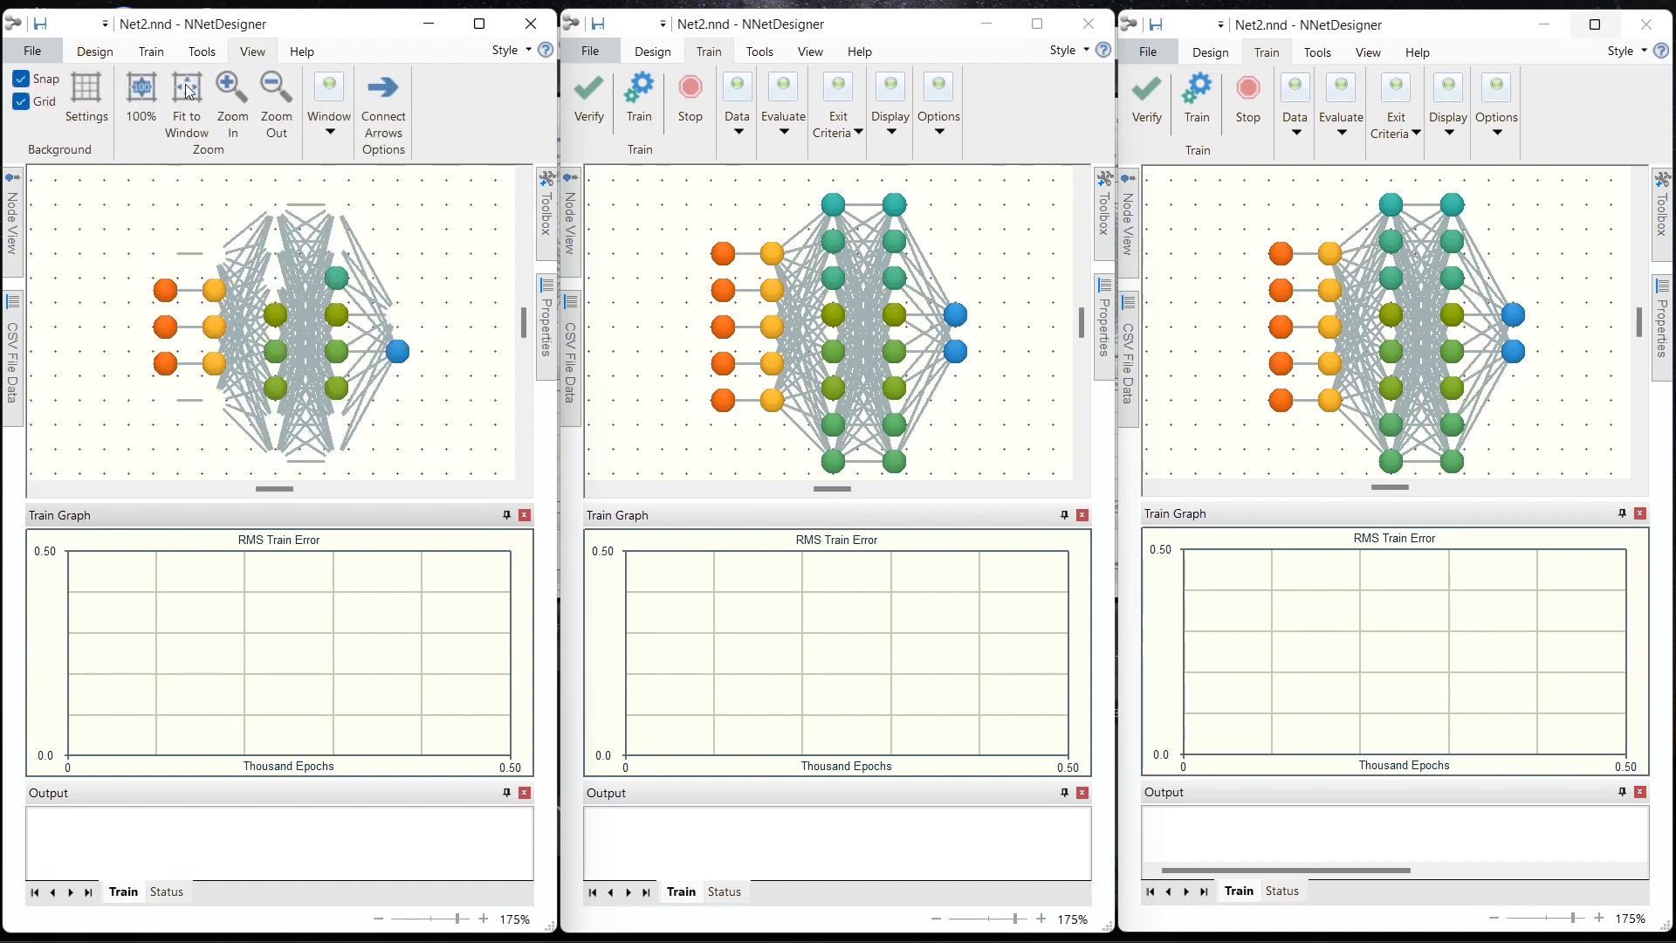
Step: Check the Error Alpha Filter among the first instance's default training values and accept the options
left_click(149, 53)
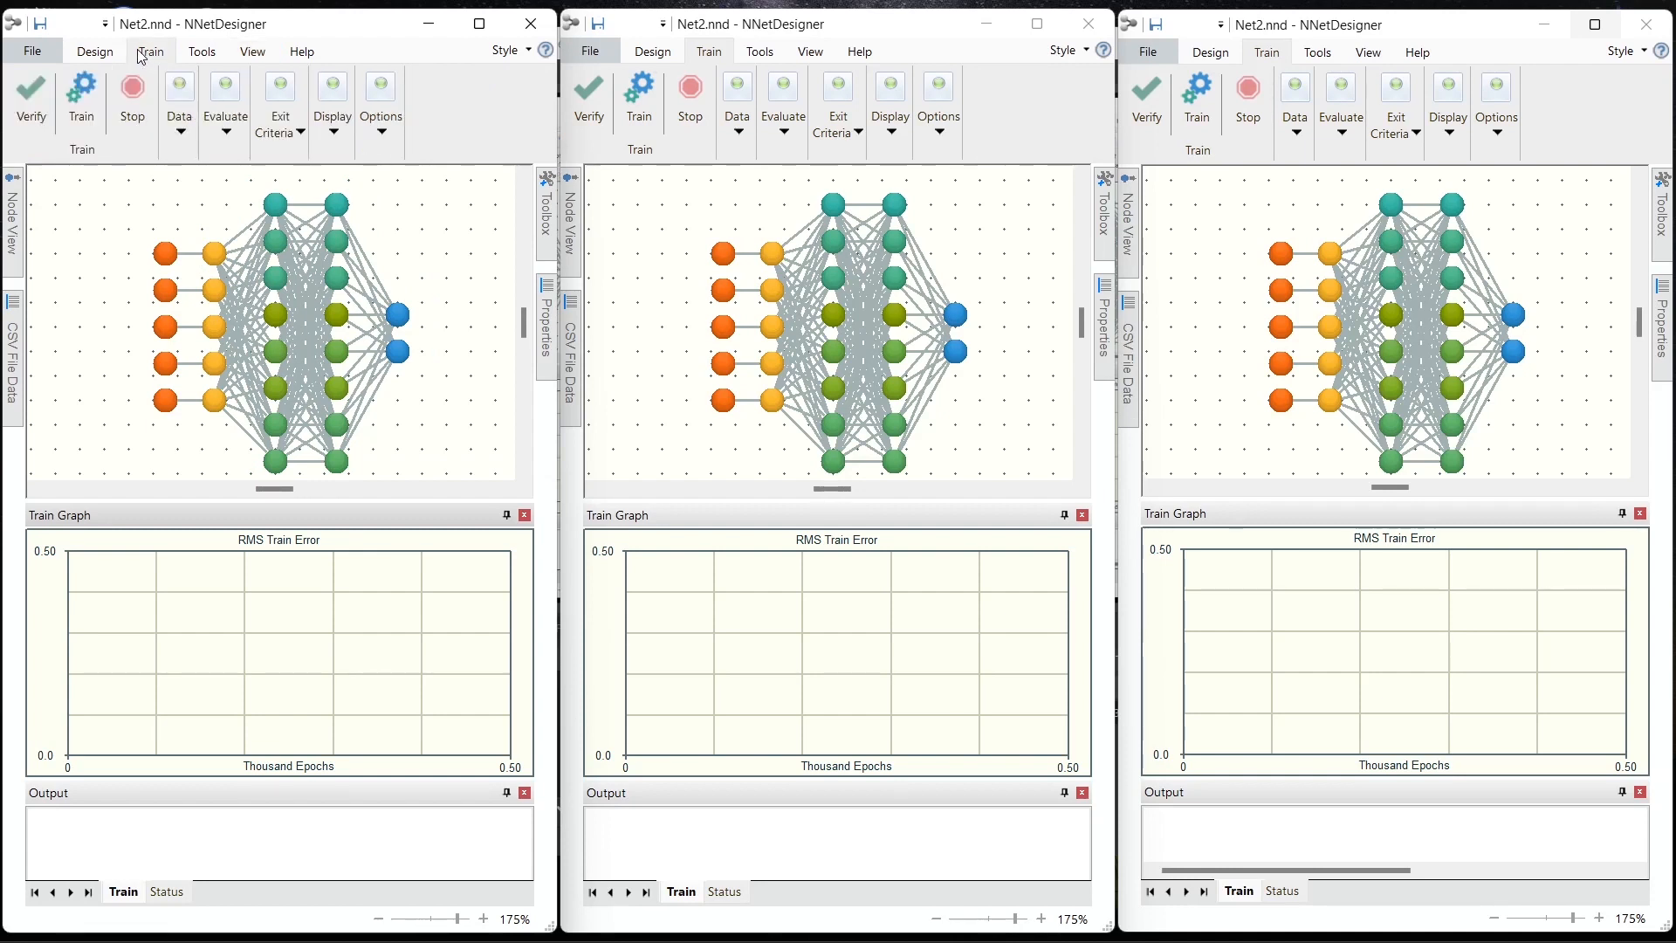
left_click(45, 56)
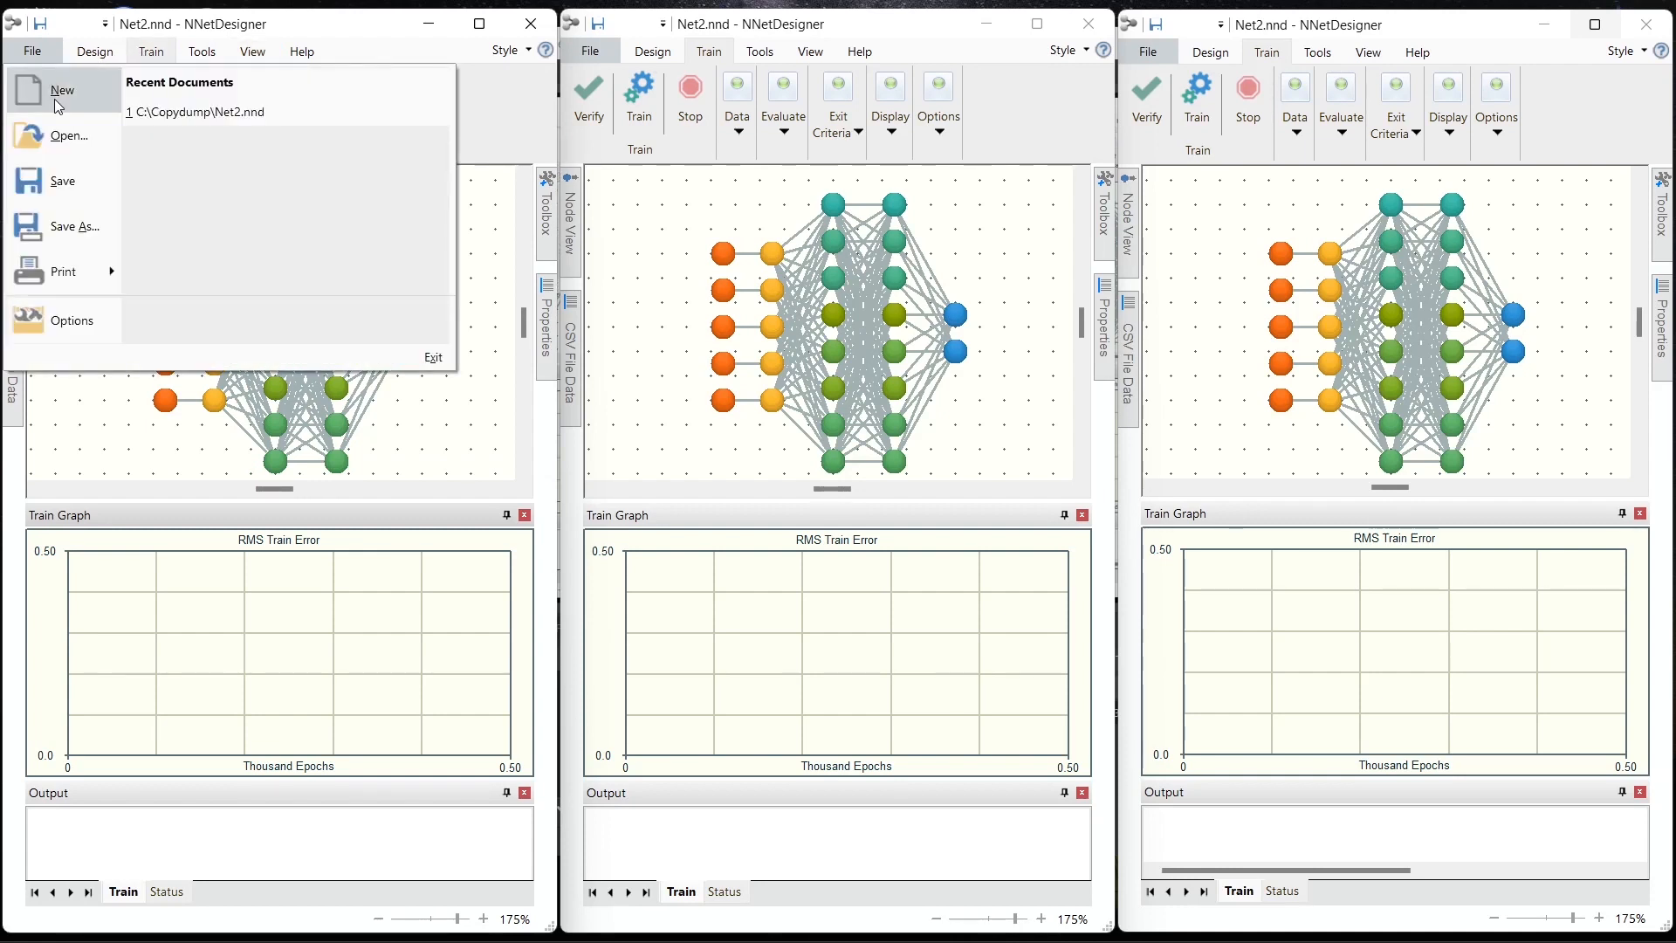
left_click(85, 316)
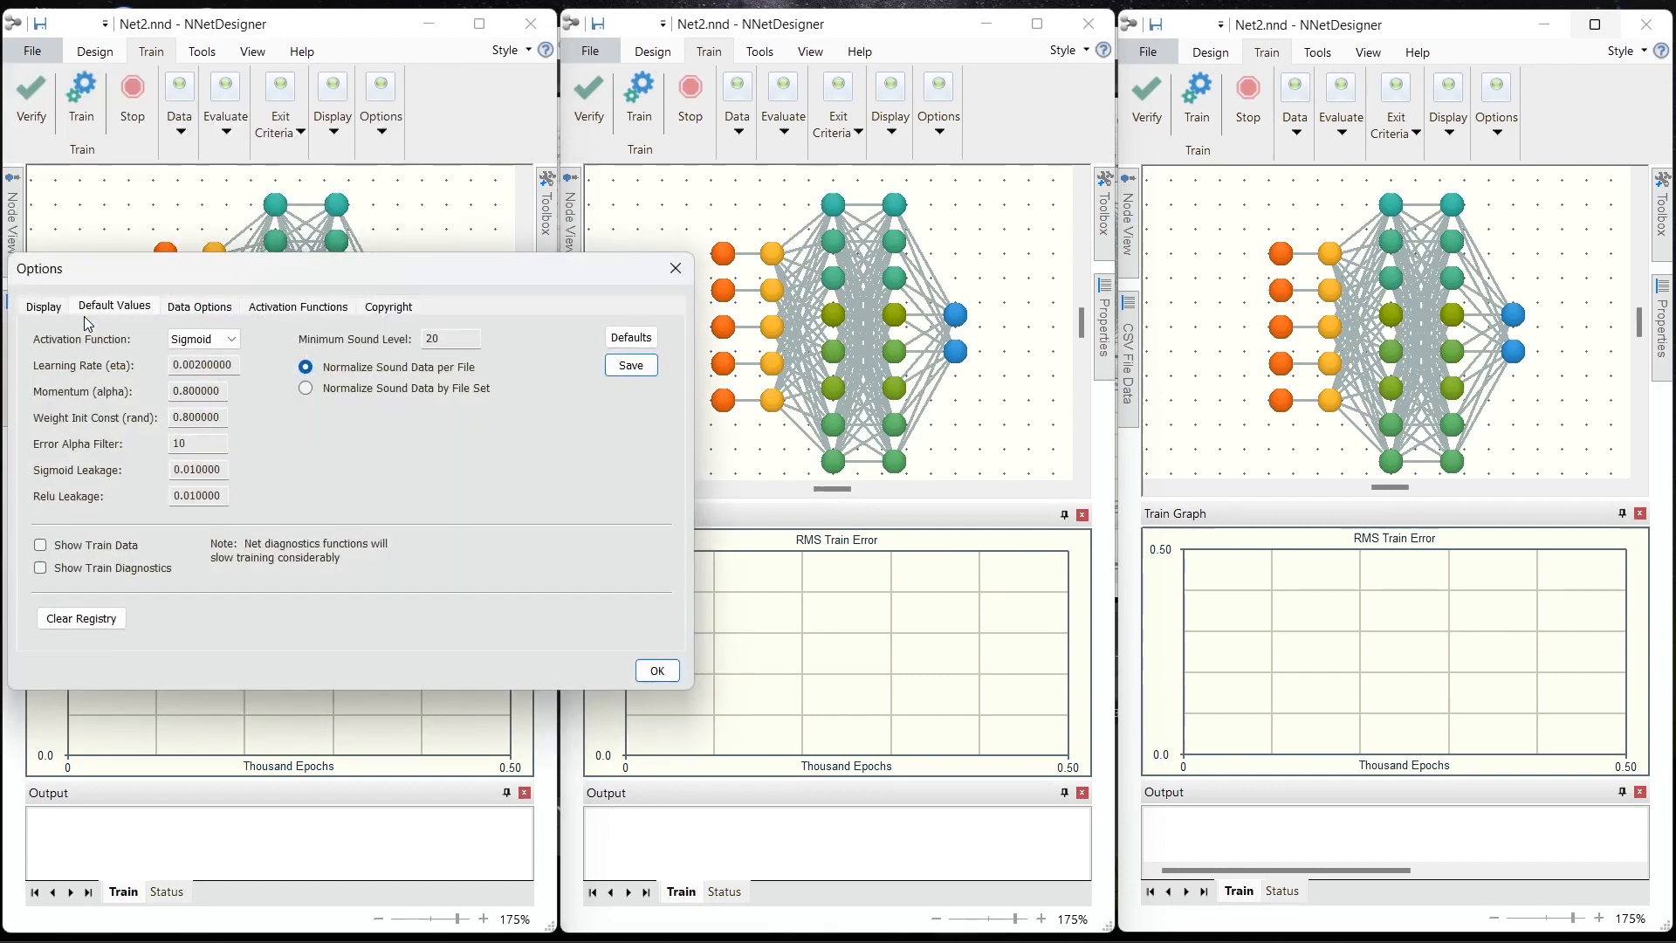
left_click(201, 447)
left_click(656, 670)
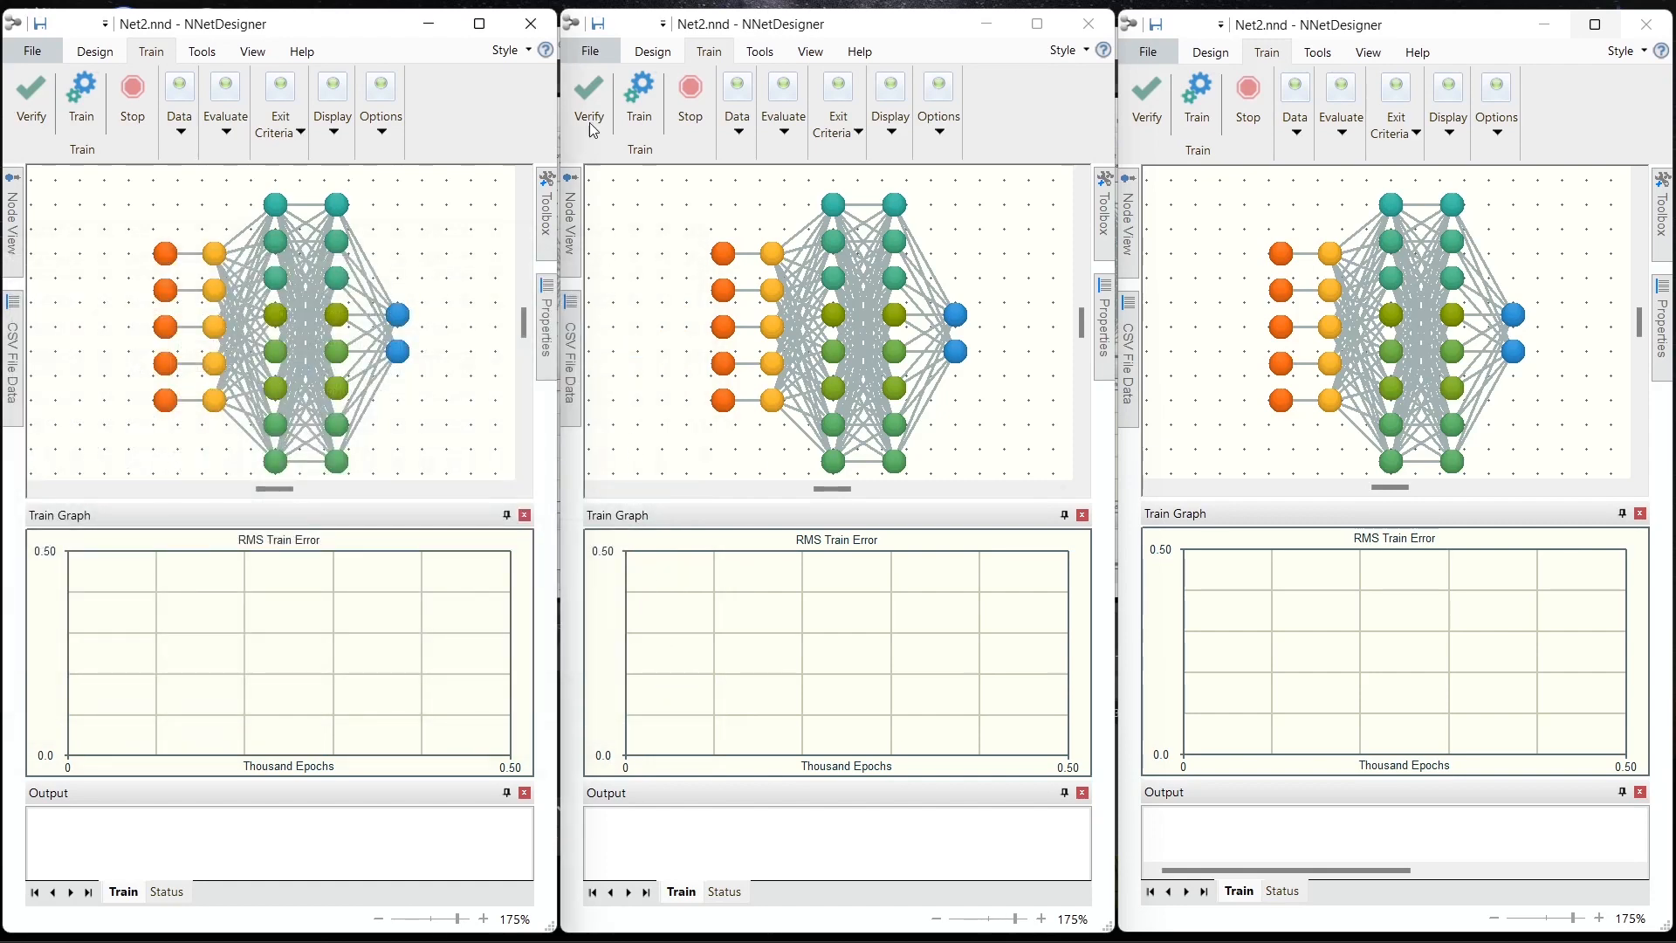
Step: Set the Error Alpha Filter to 100 in the second instance's default values and confirm
left_click(585, 50)
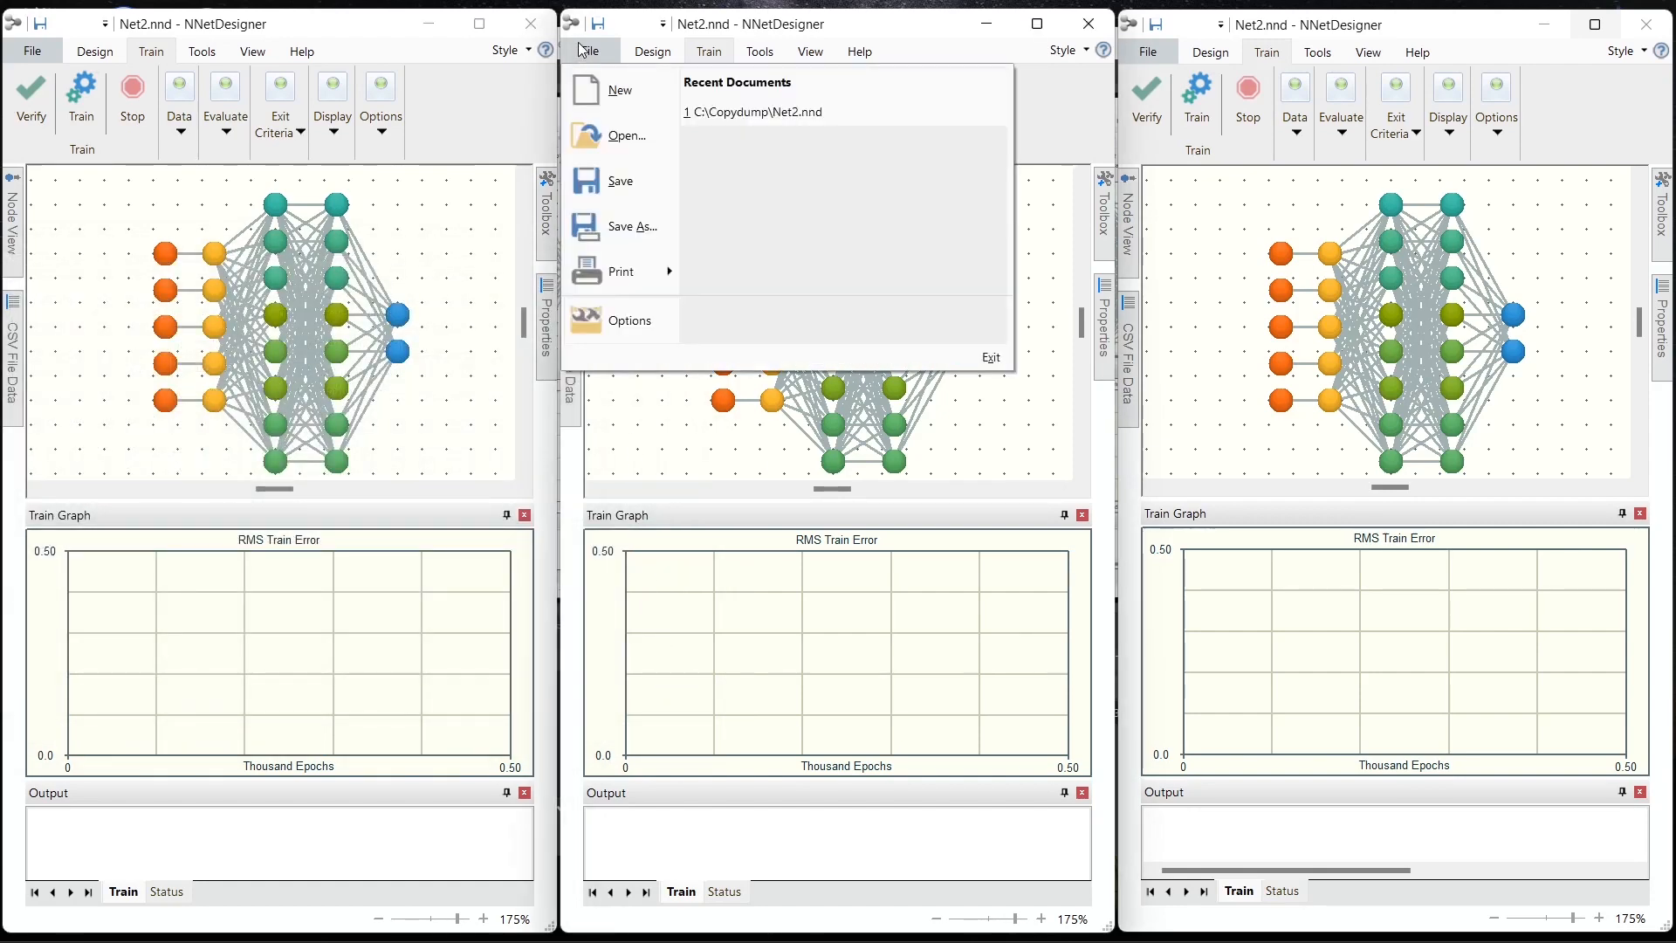
left_click(618, 316)
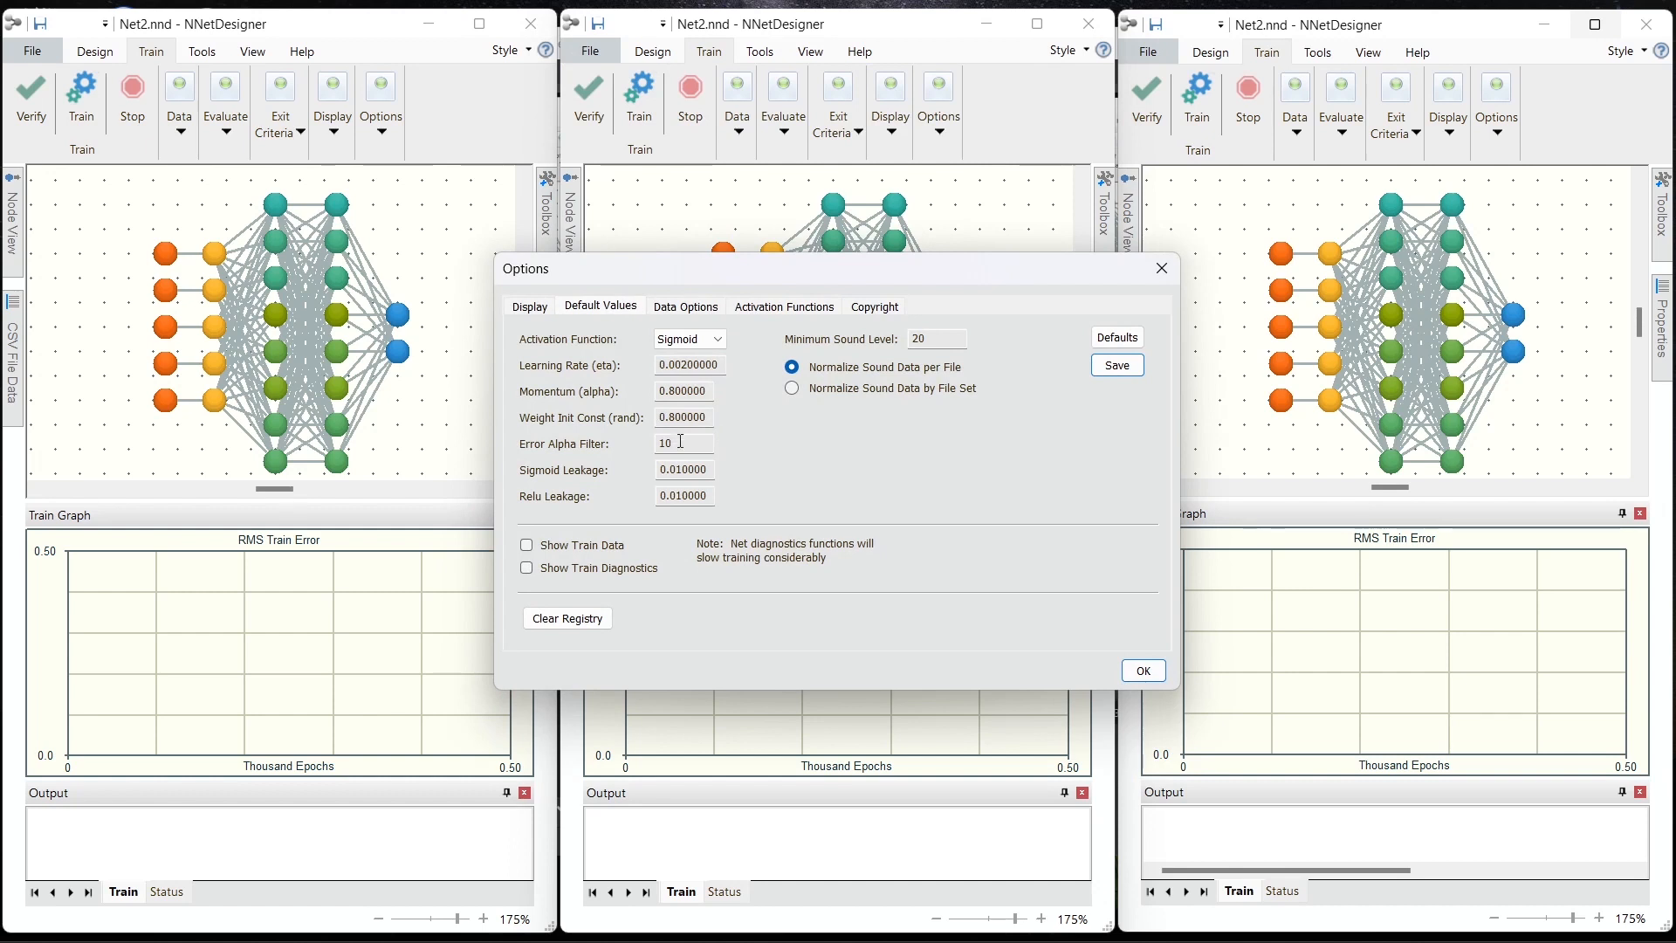
left_click(682, 444)
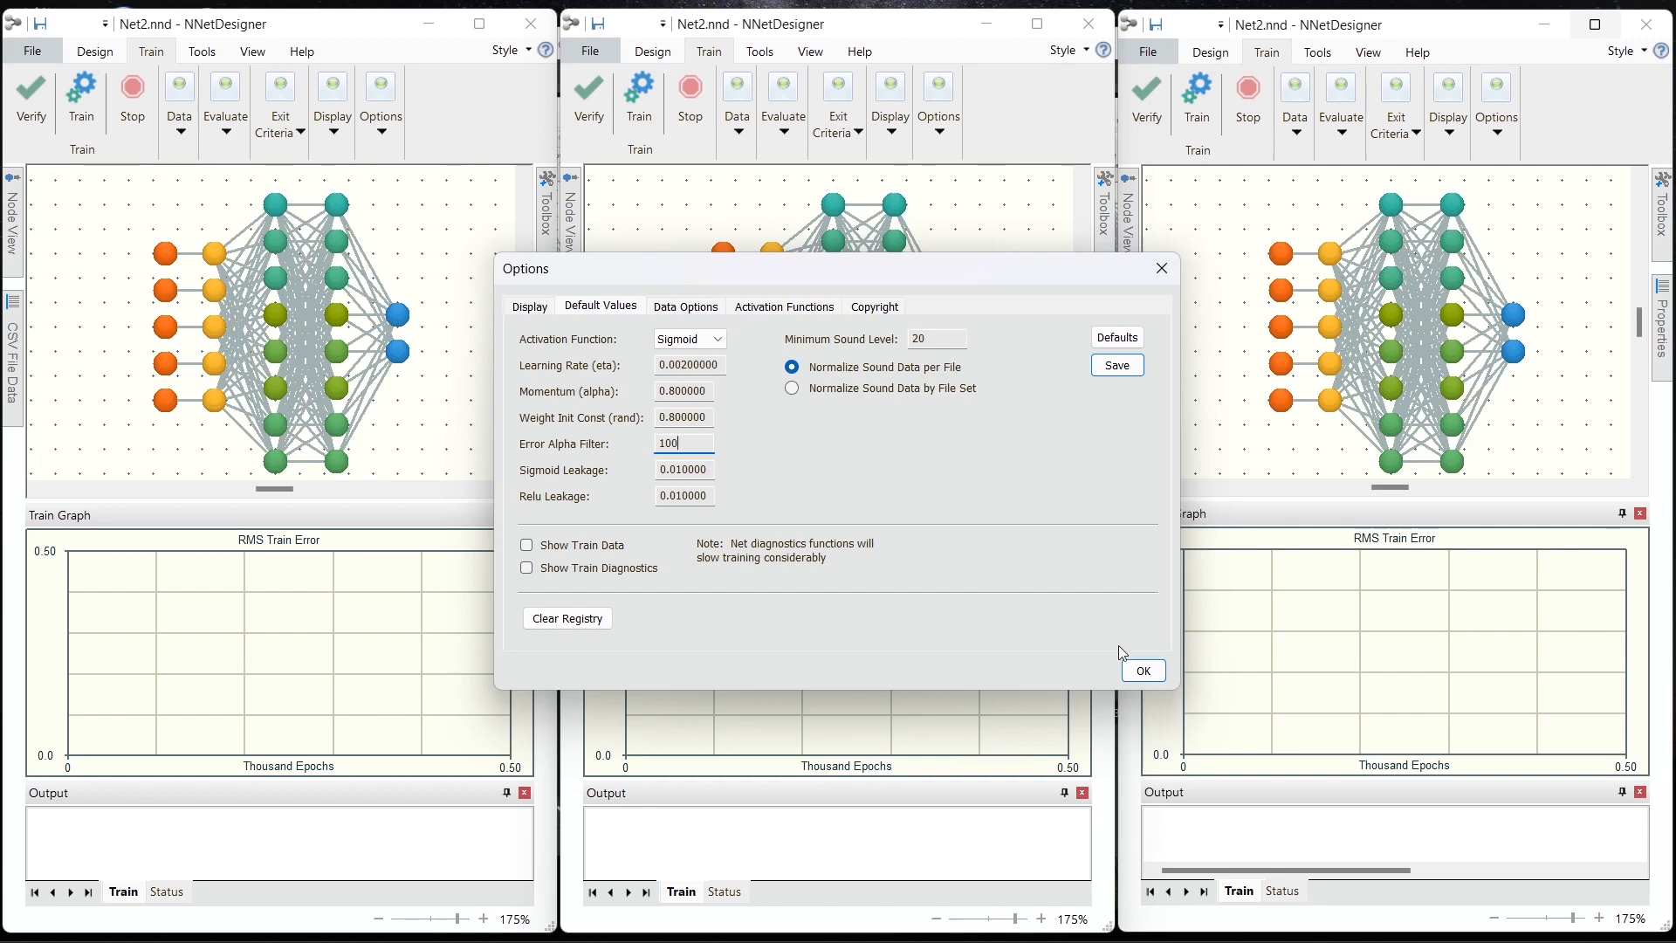
left_click(1158, 675)
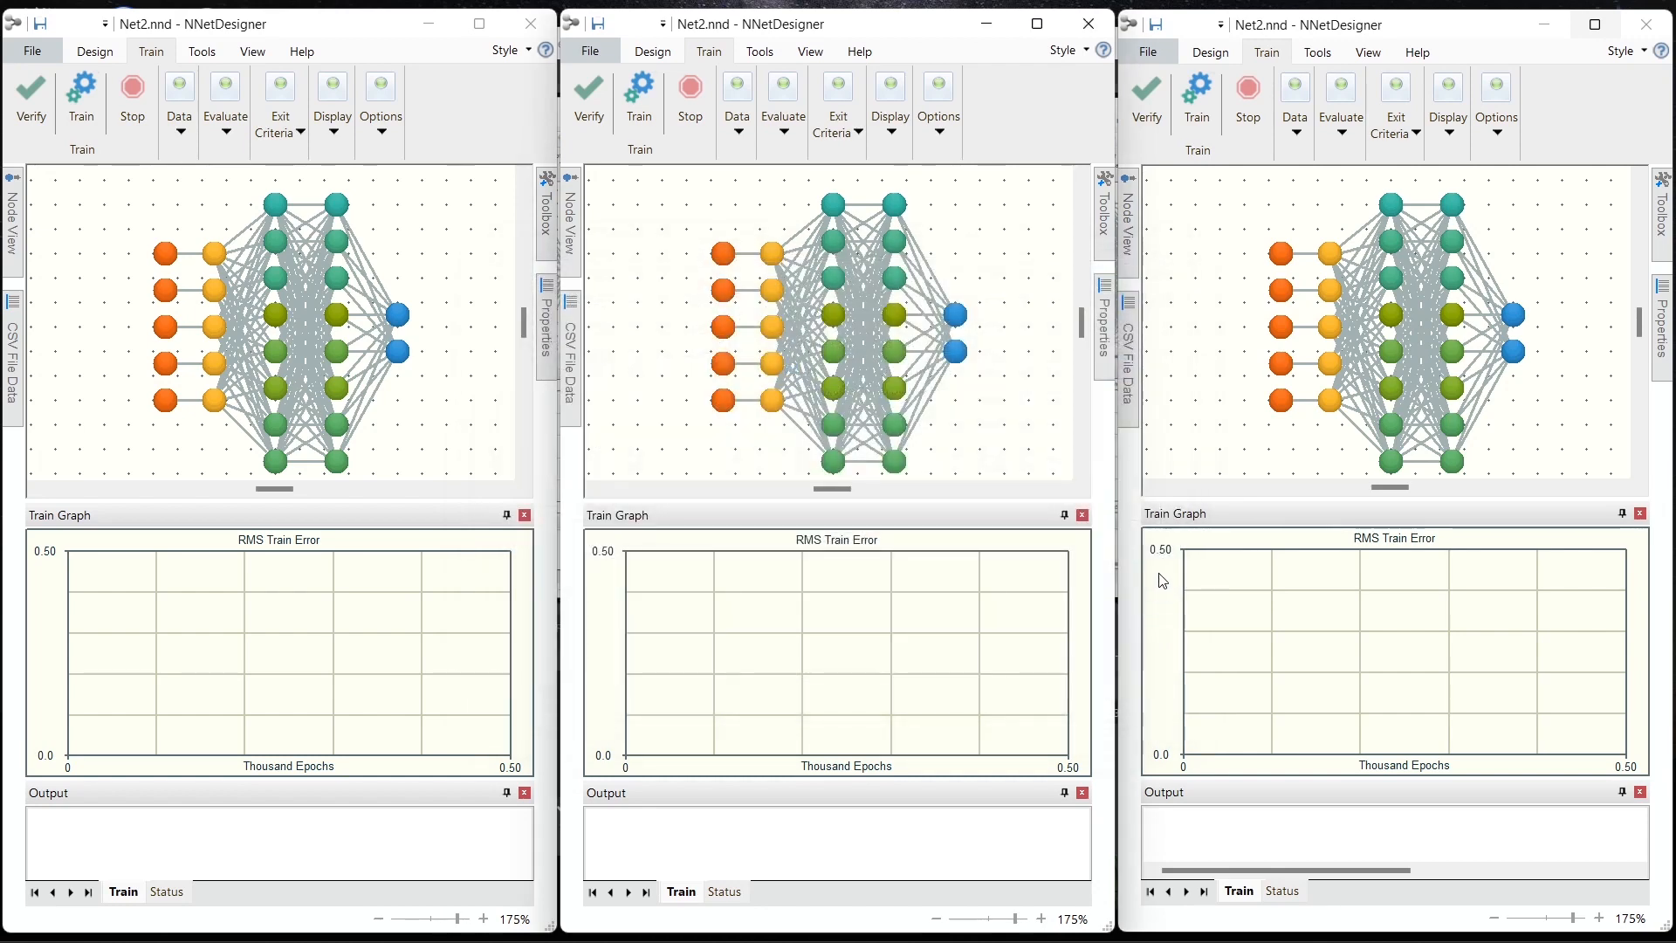
Step: Set the Error Alpha Filter to 1000 in the third instance's default values and confirm
left_click(1147, 51)
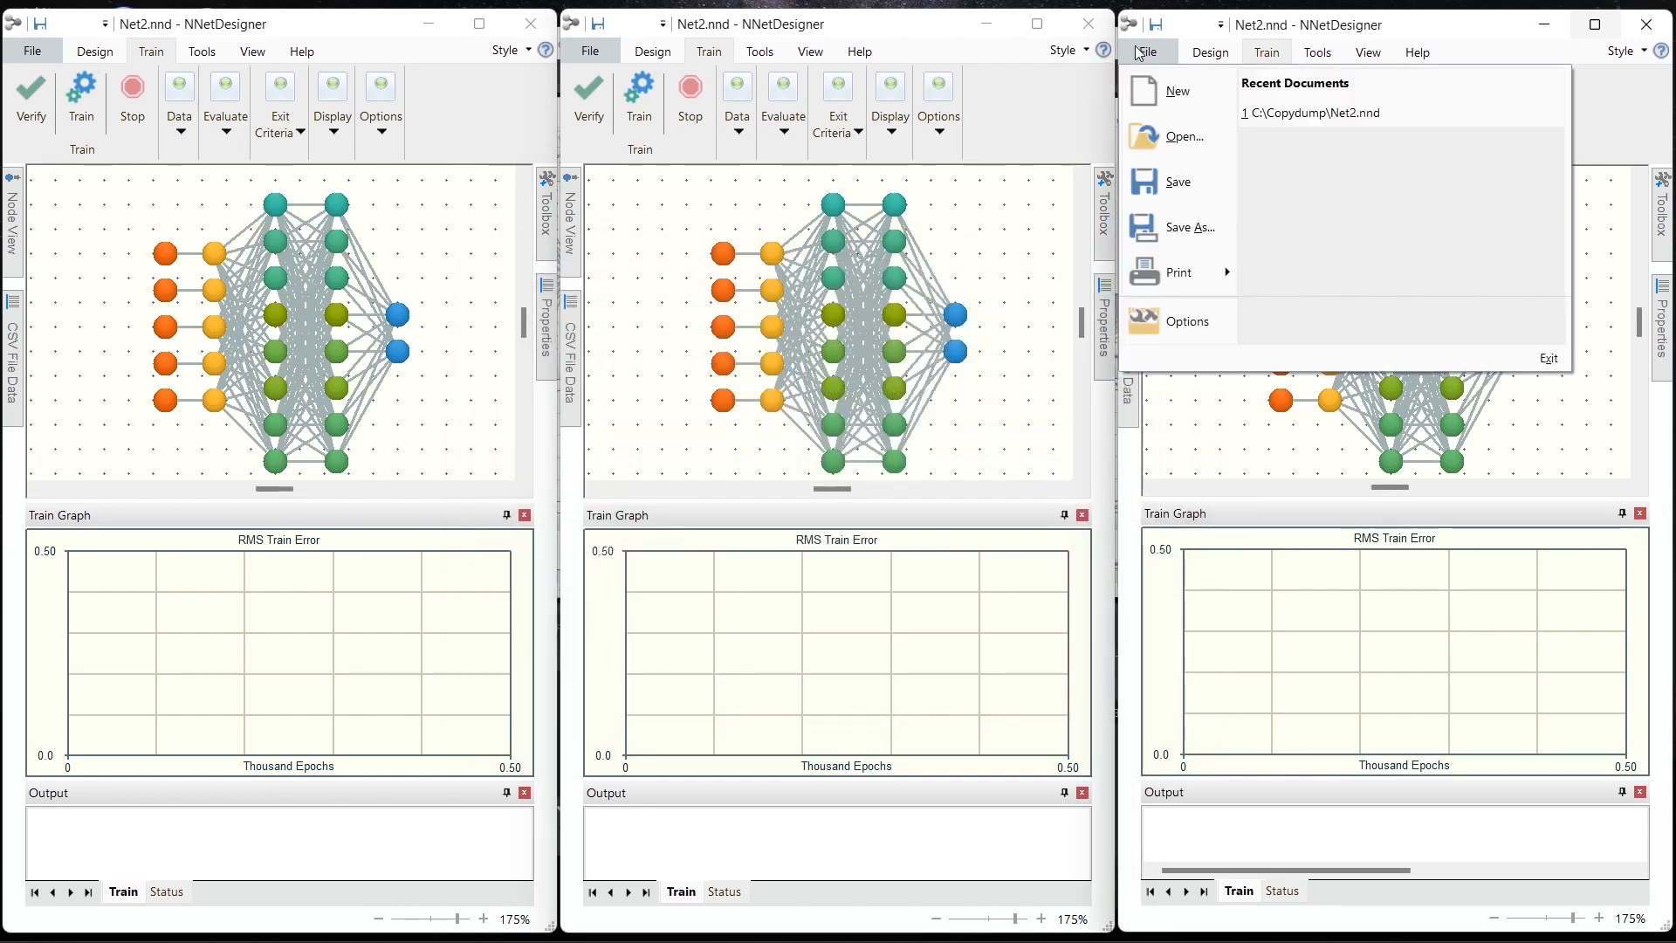
left_click(1201, 322)
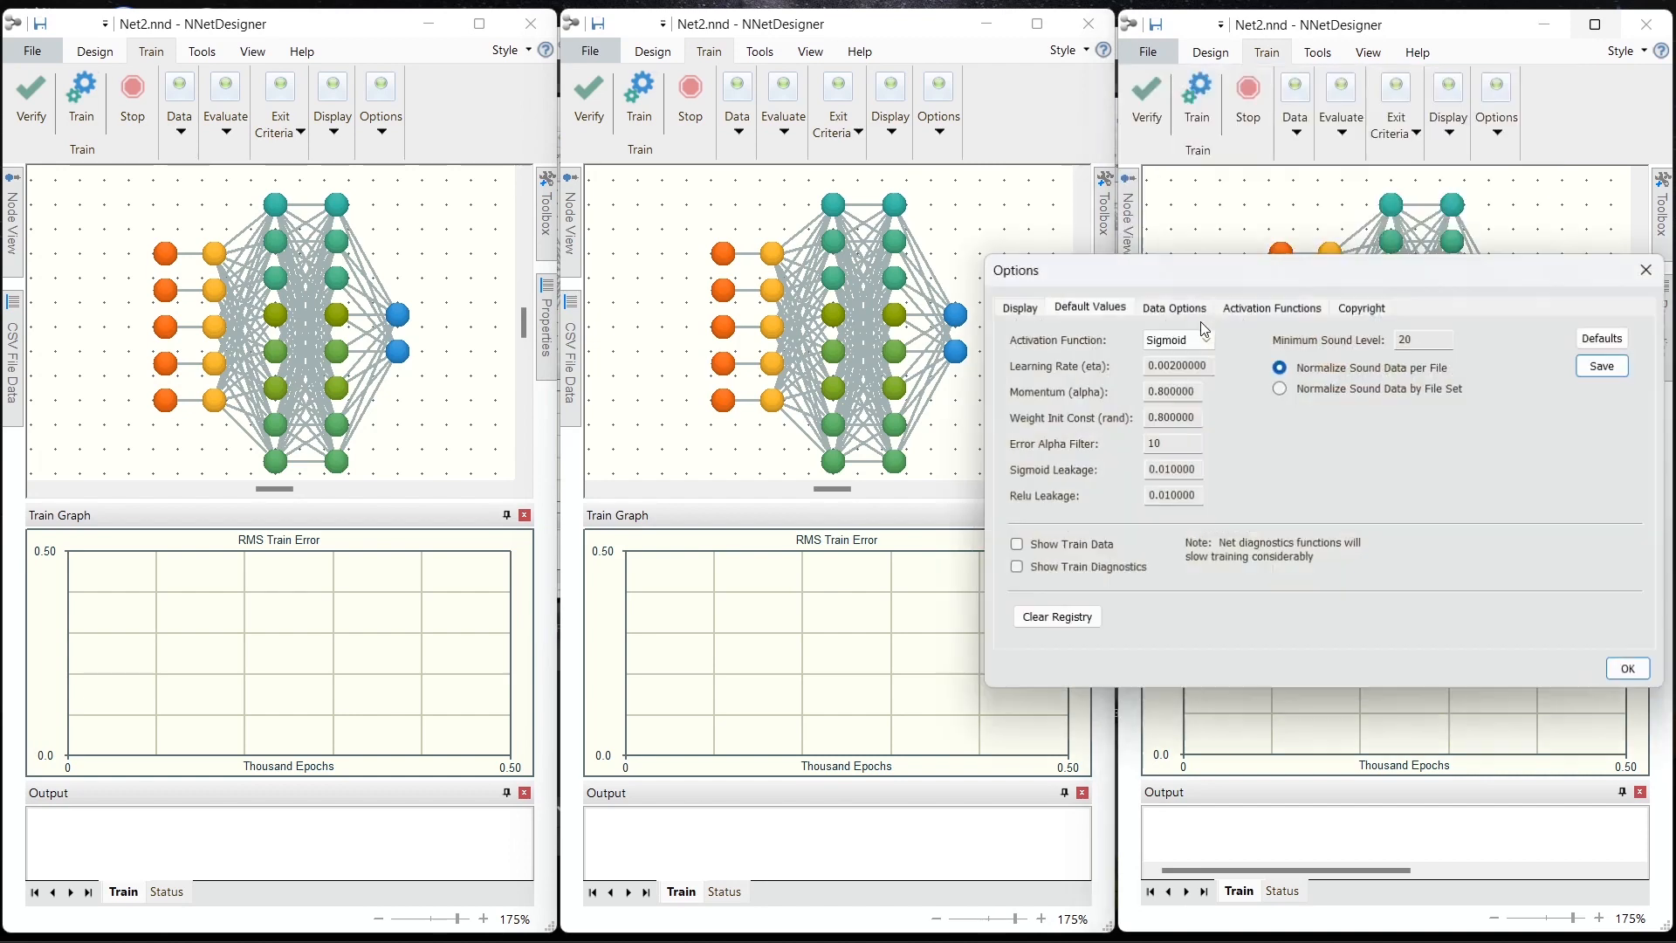
left_click(1171, 443)
type("00")
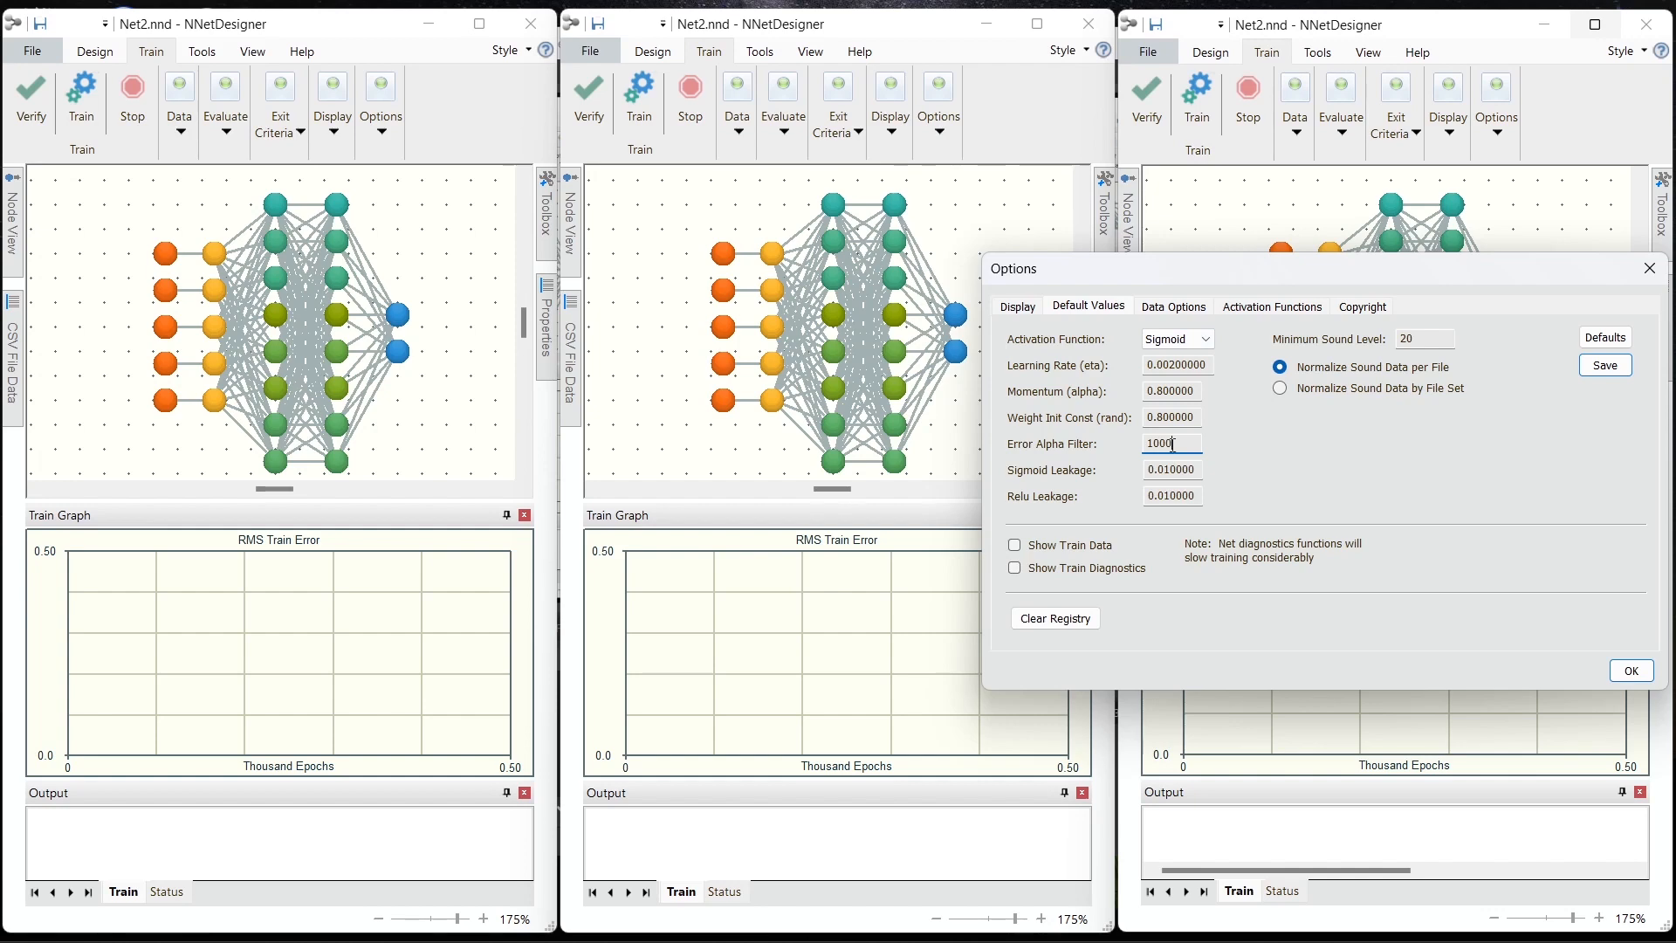
left_click(1632, 670)
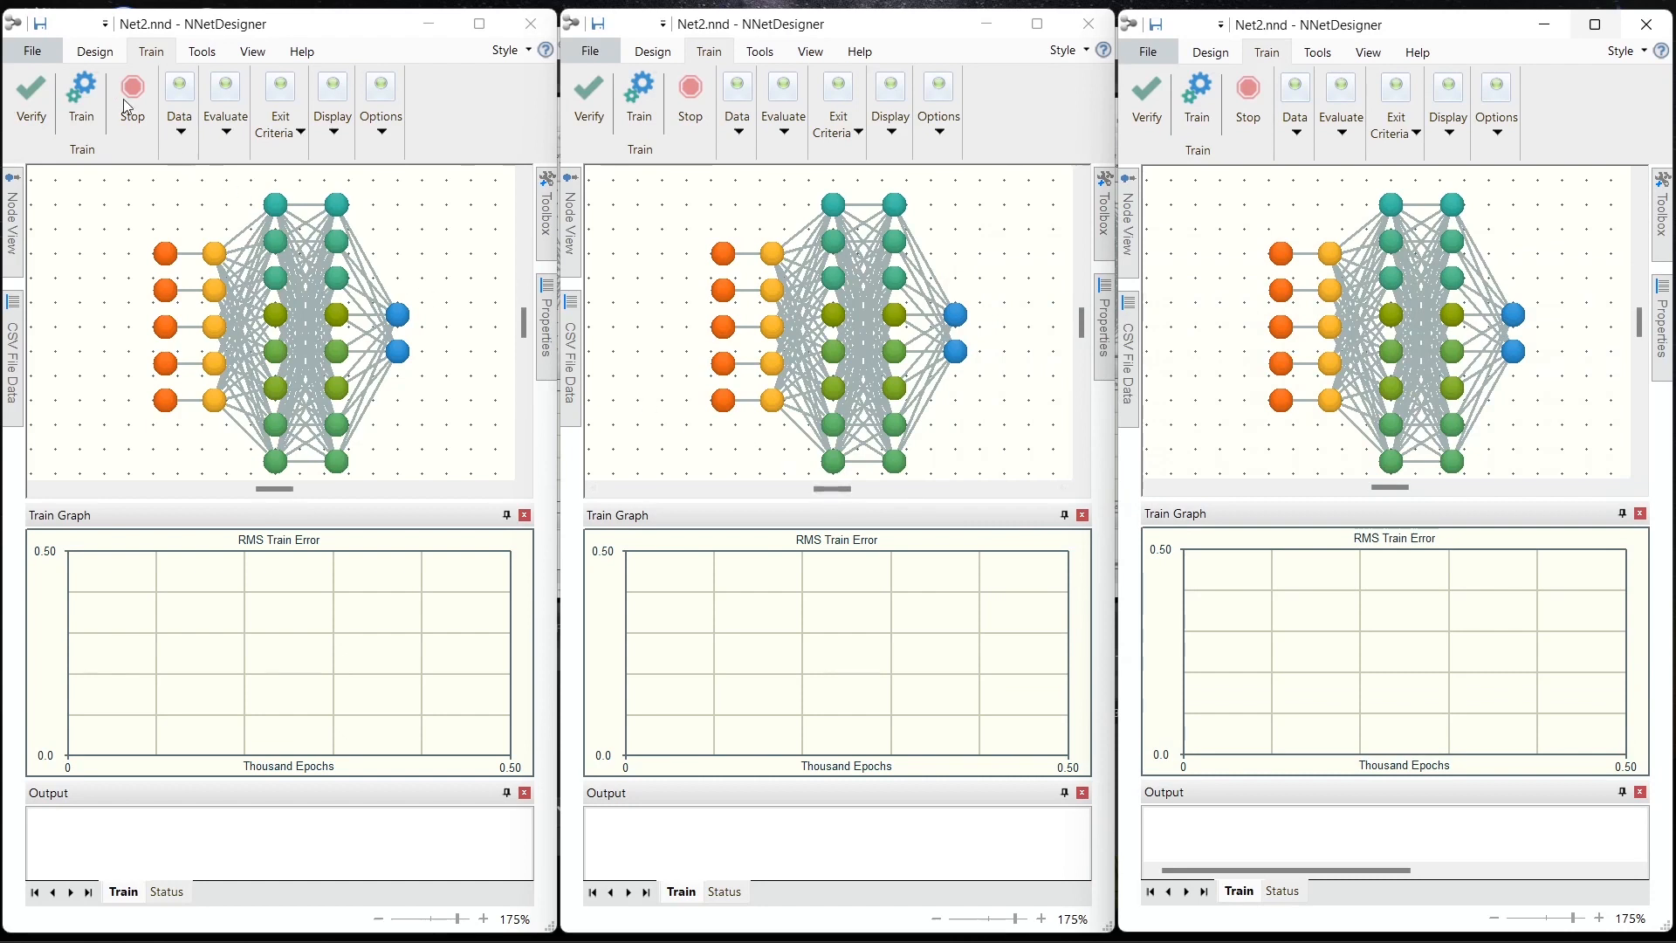
Step: Start training in all three instances, initializing each network with randomized weights
left_click(83, 86)
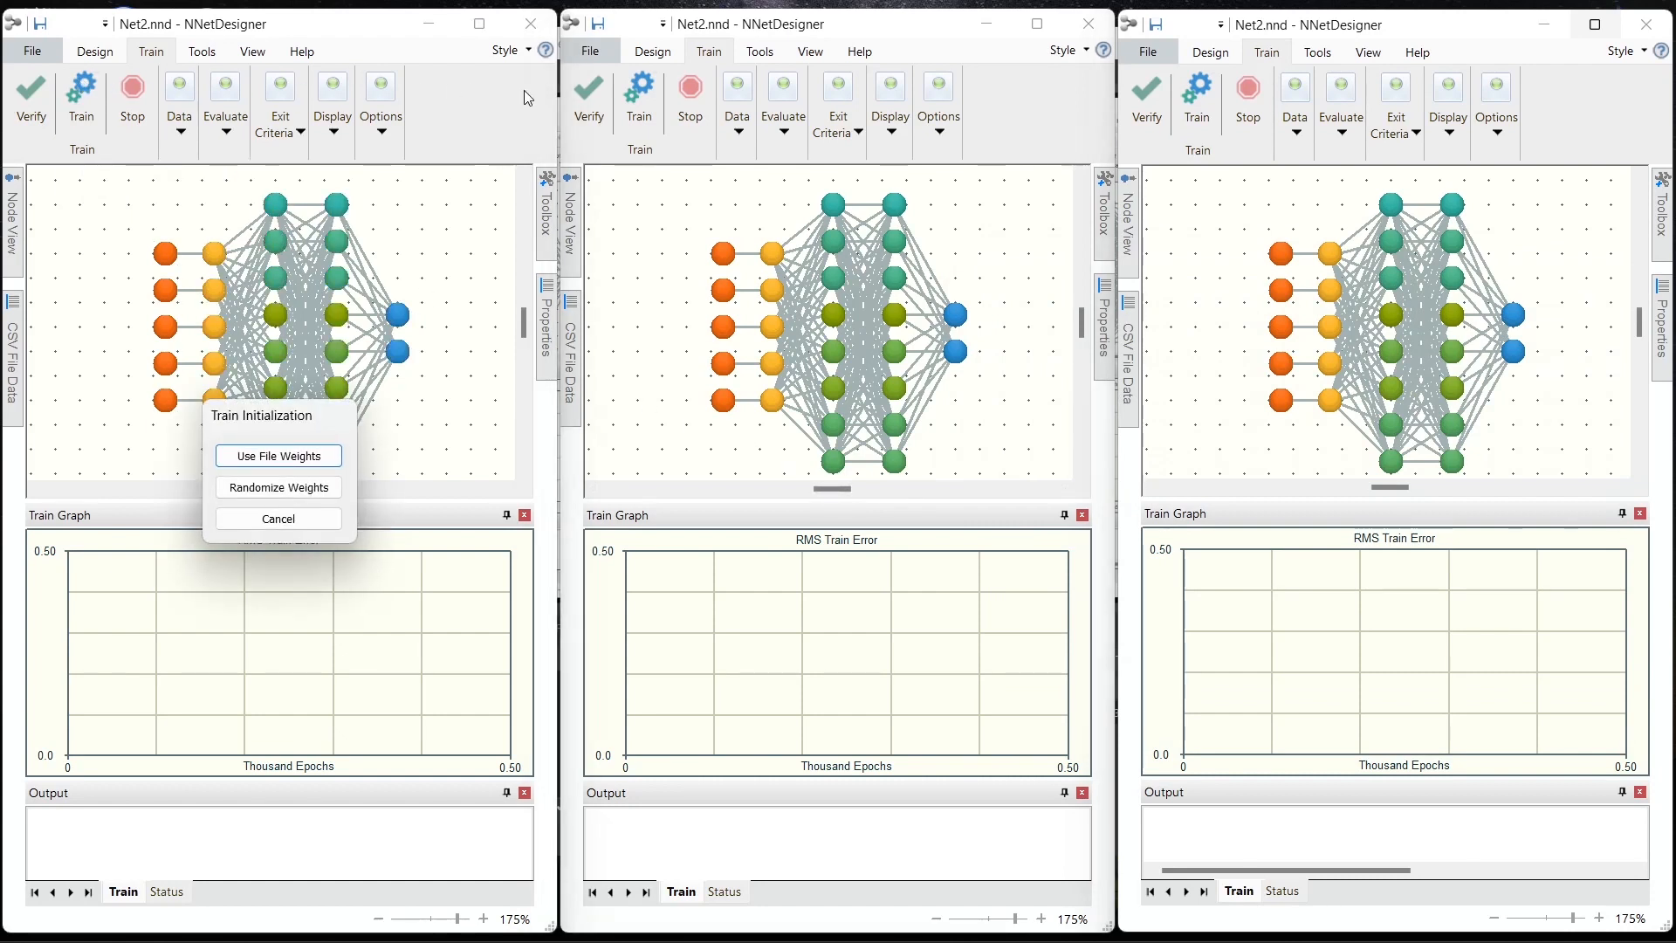
left_click(639, 97)
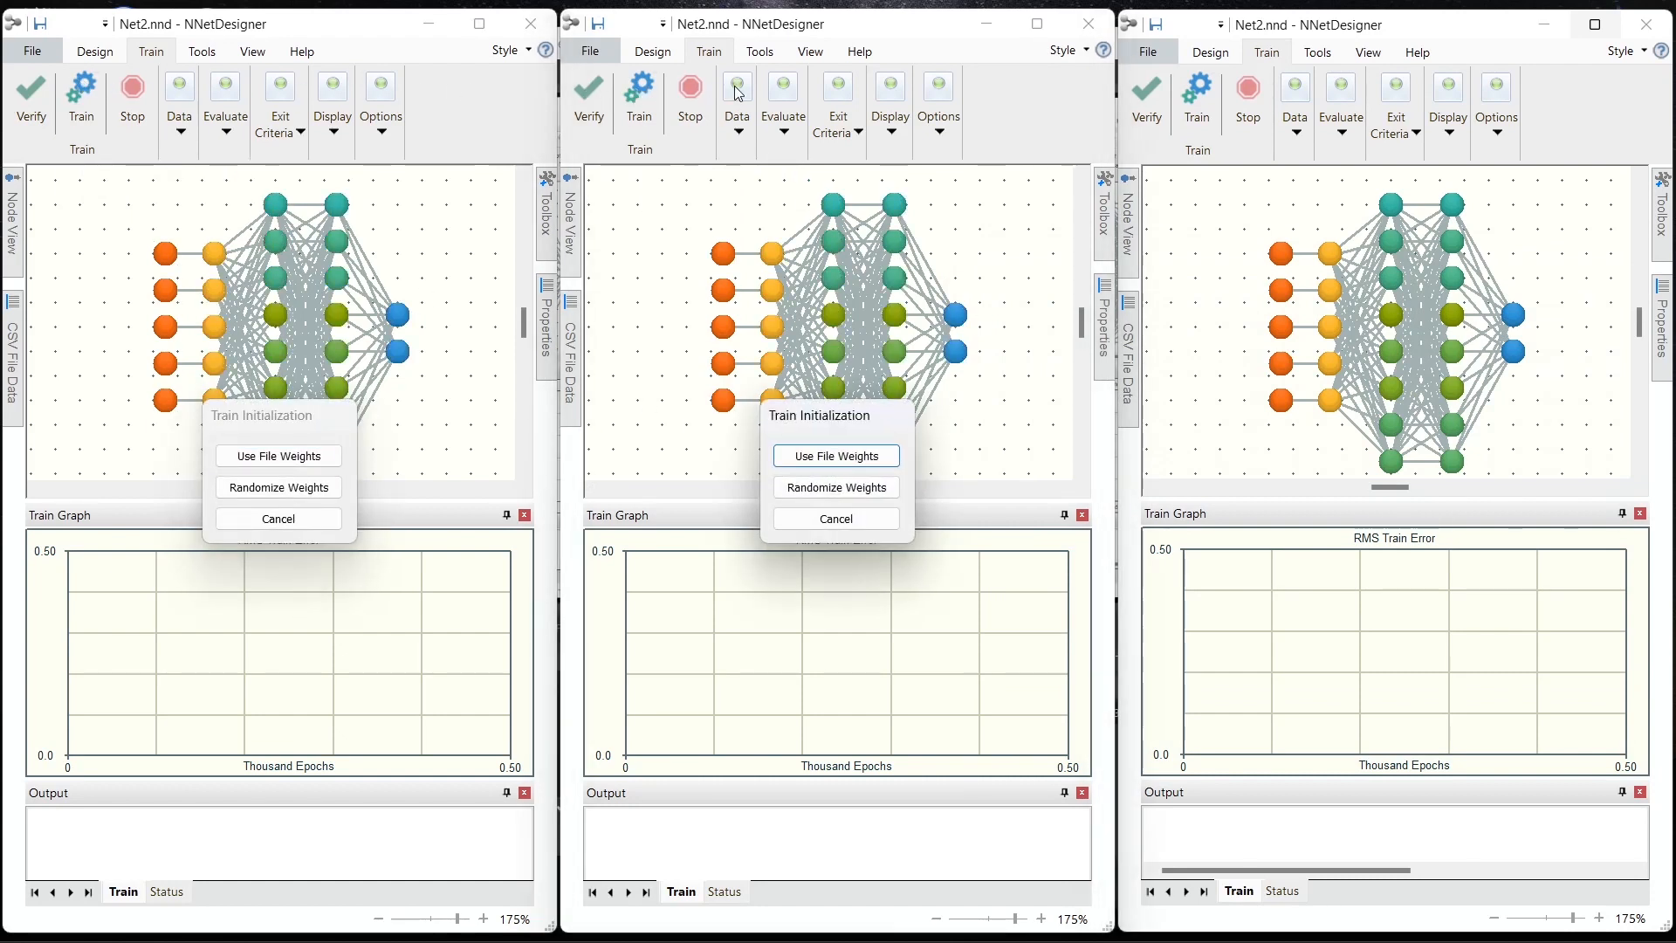
left_click(1209, 87)
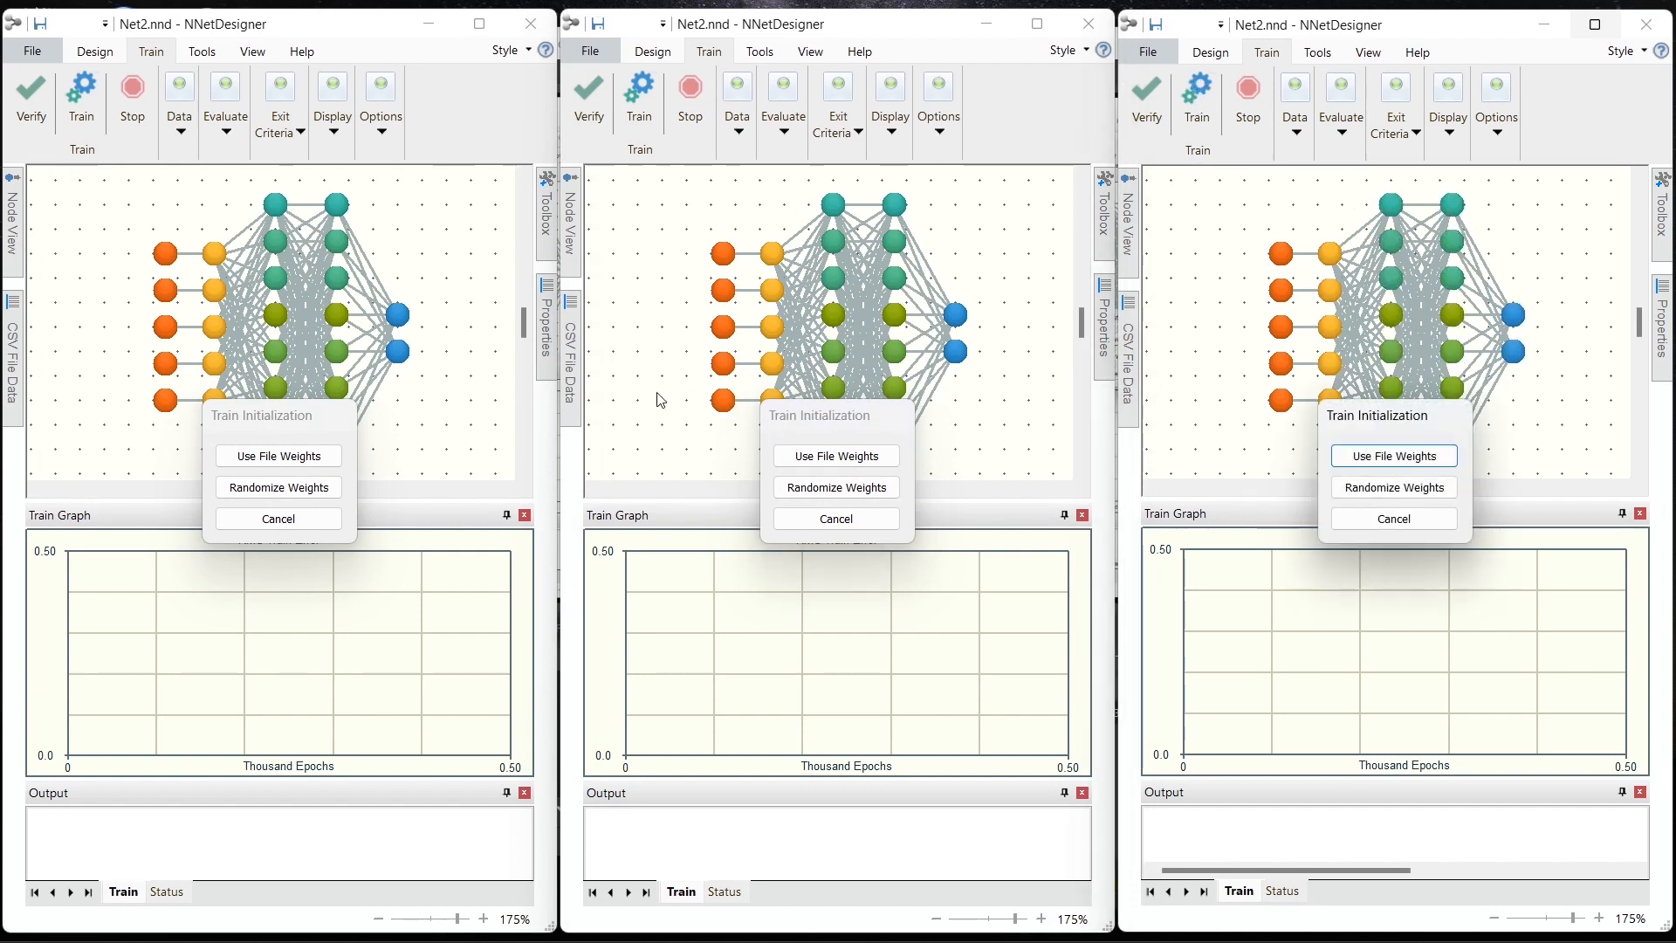
left_click(328, 492)
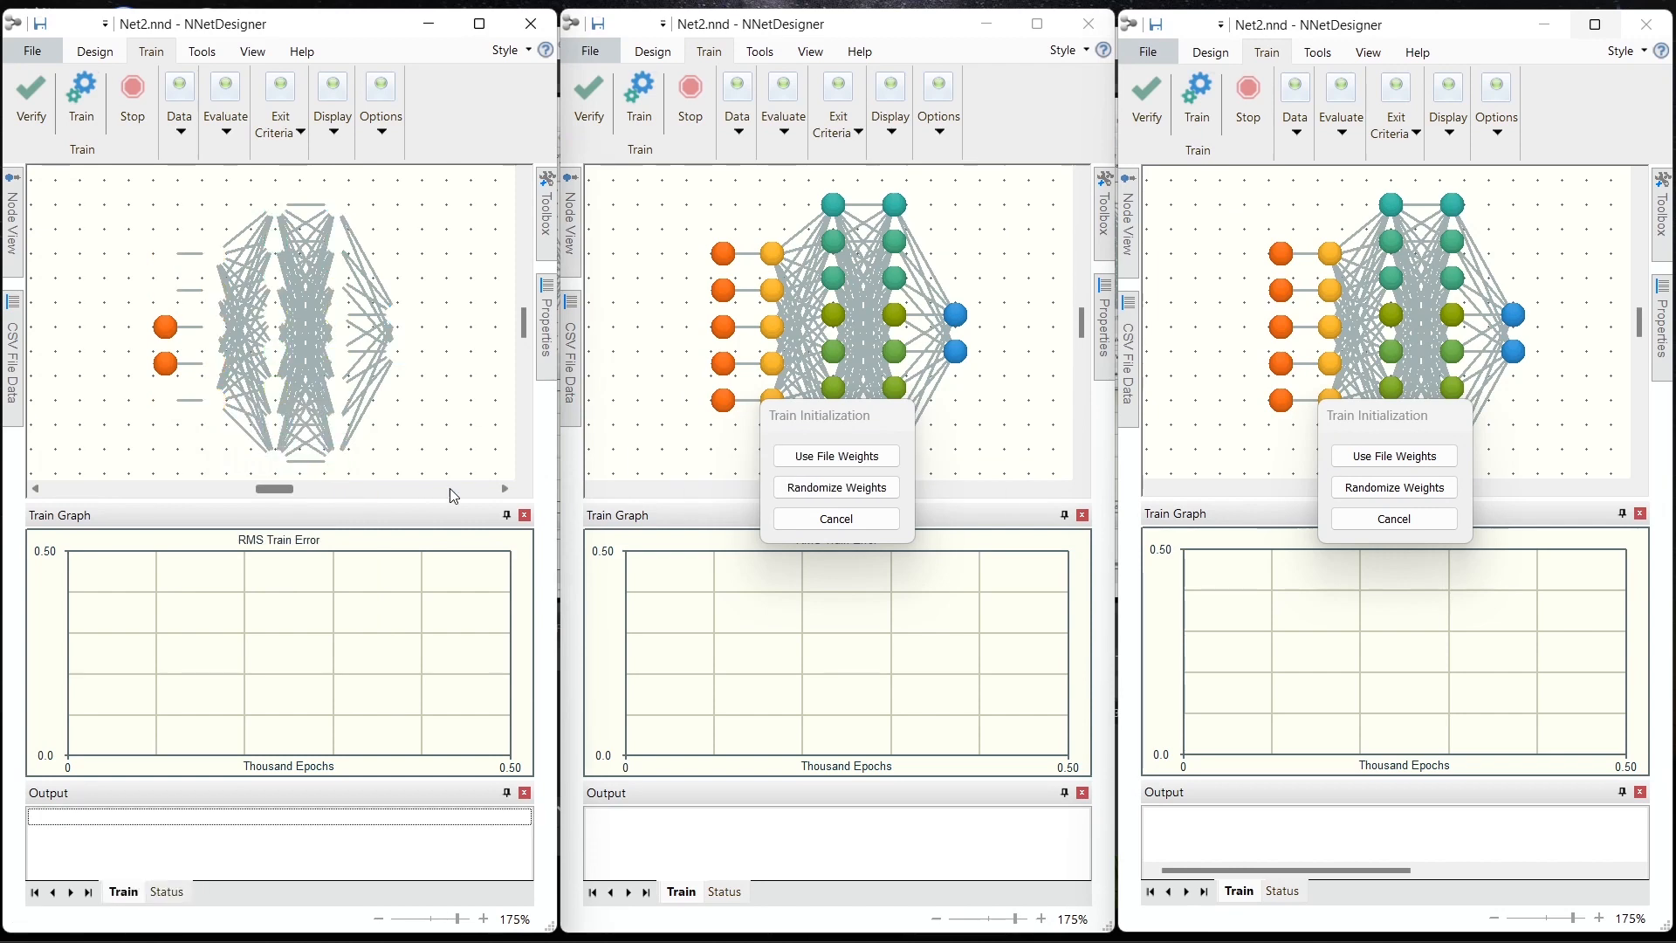
left_click(829, 493)
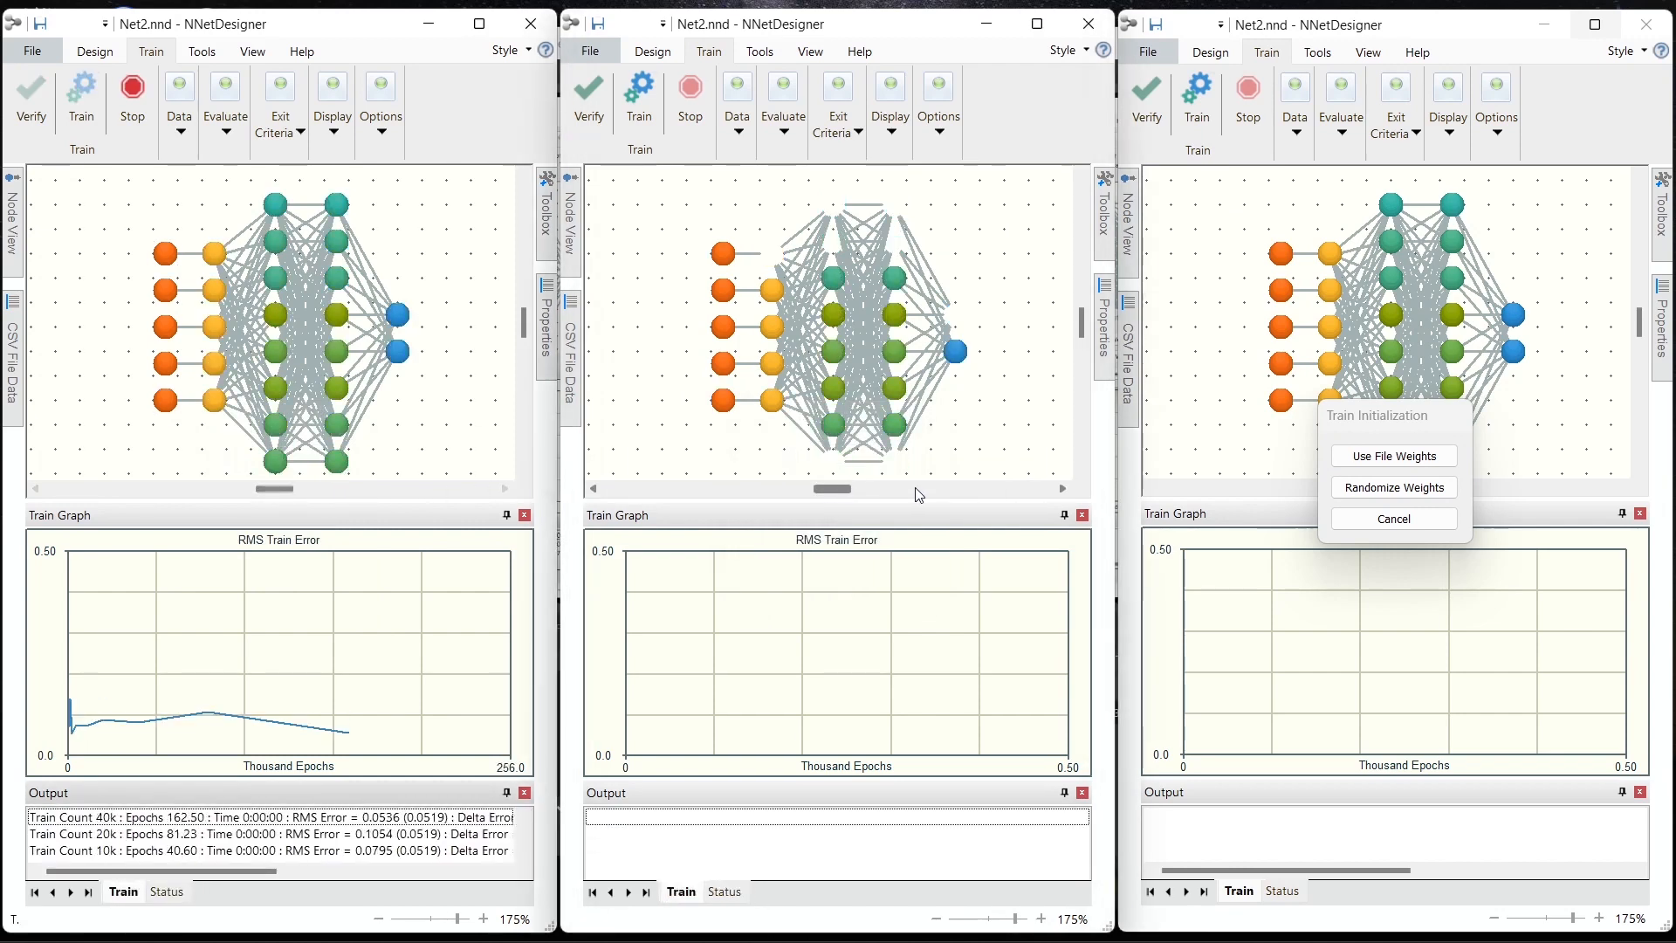
left_click(1366, 486)
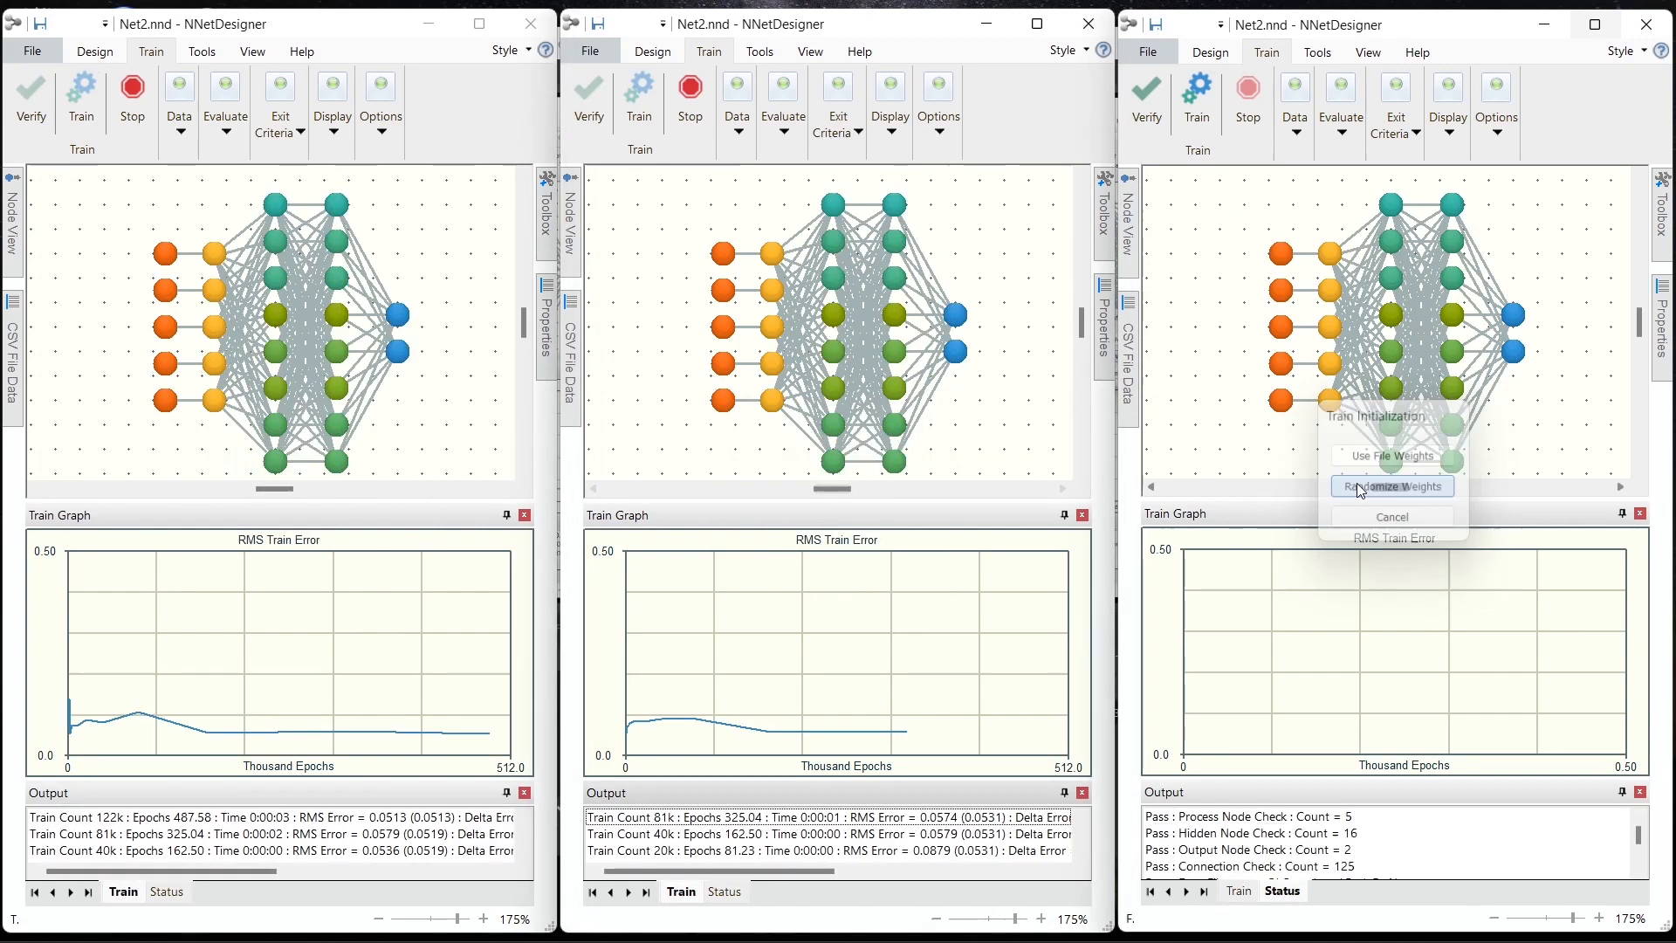
Step: Set the Y-axis maximum of the first instance's train graph to 0.1
right_click(393, 636)
left_click(433, 642)
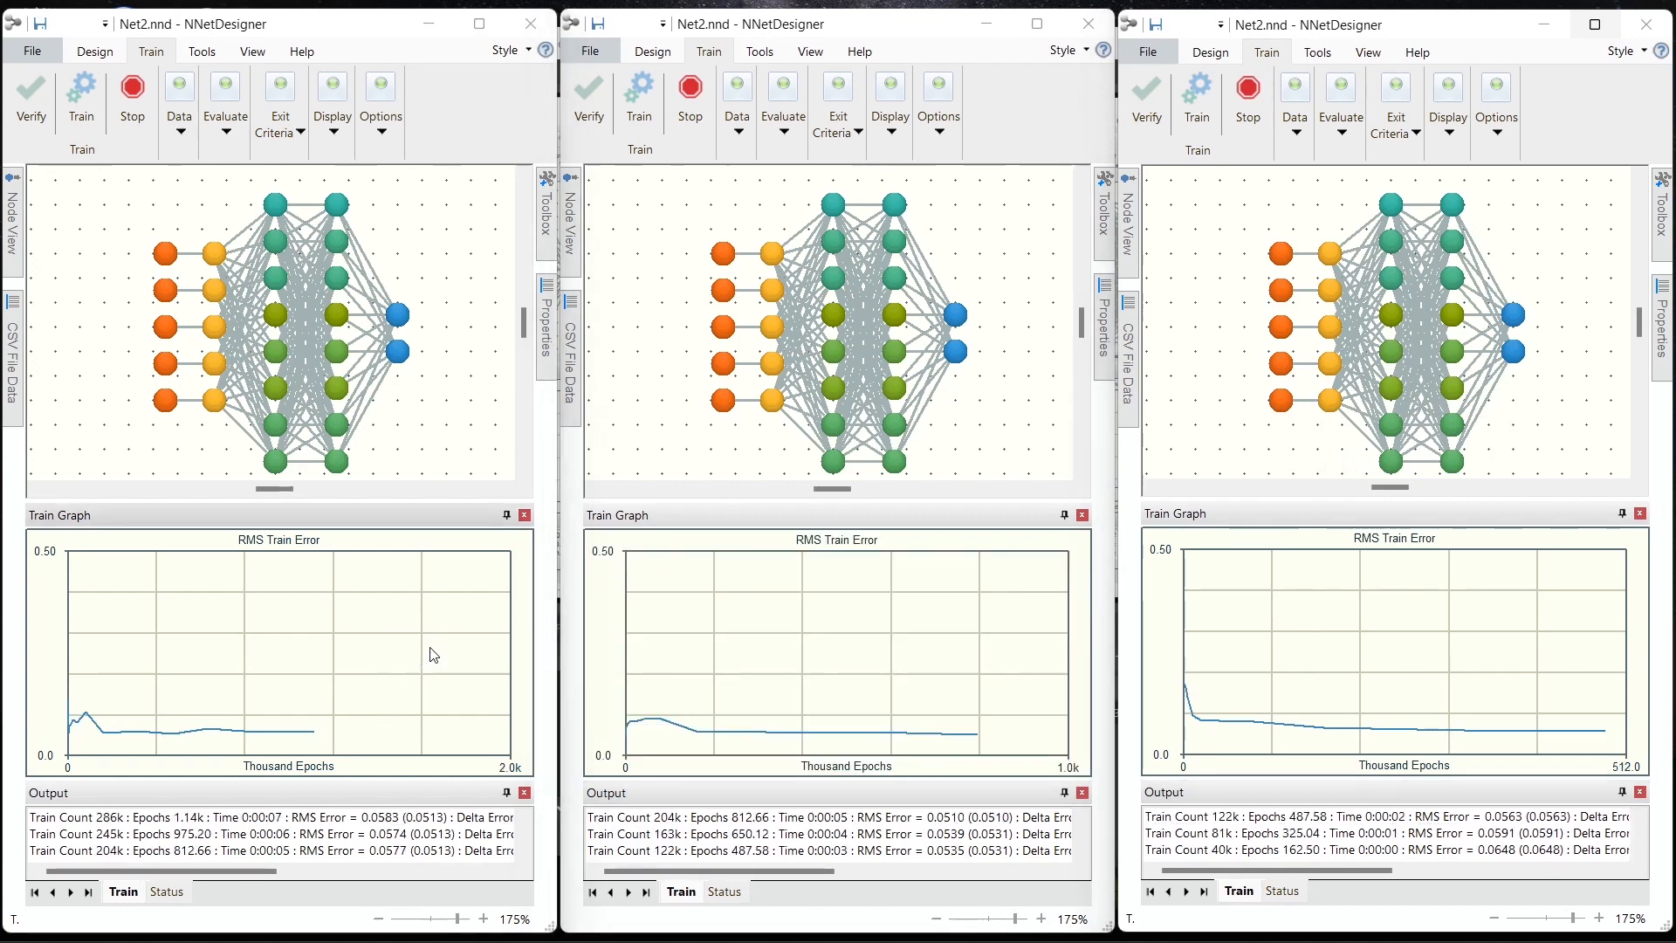
type(".1")
key("Return")
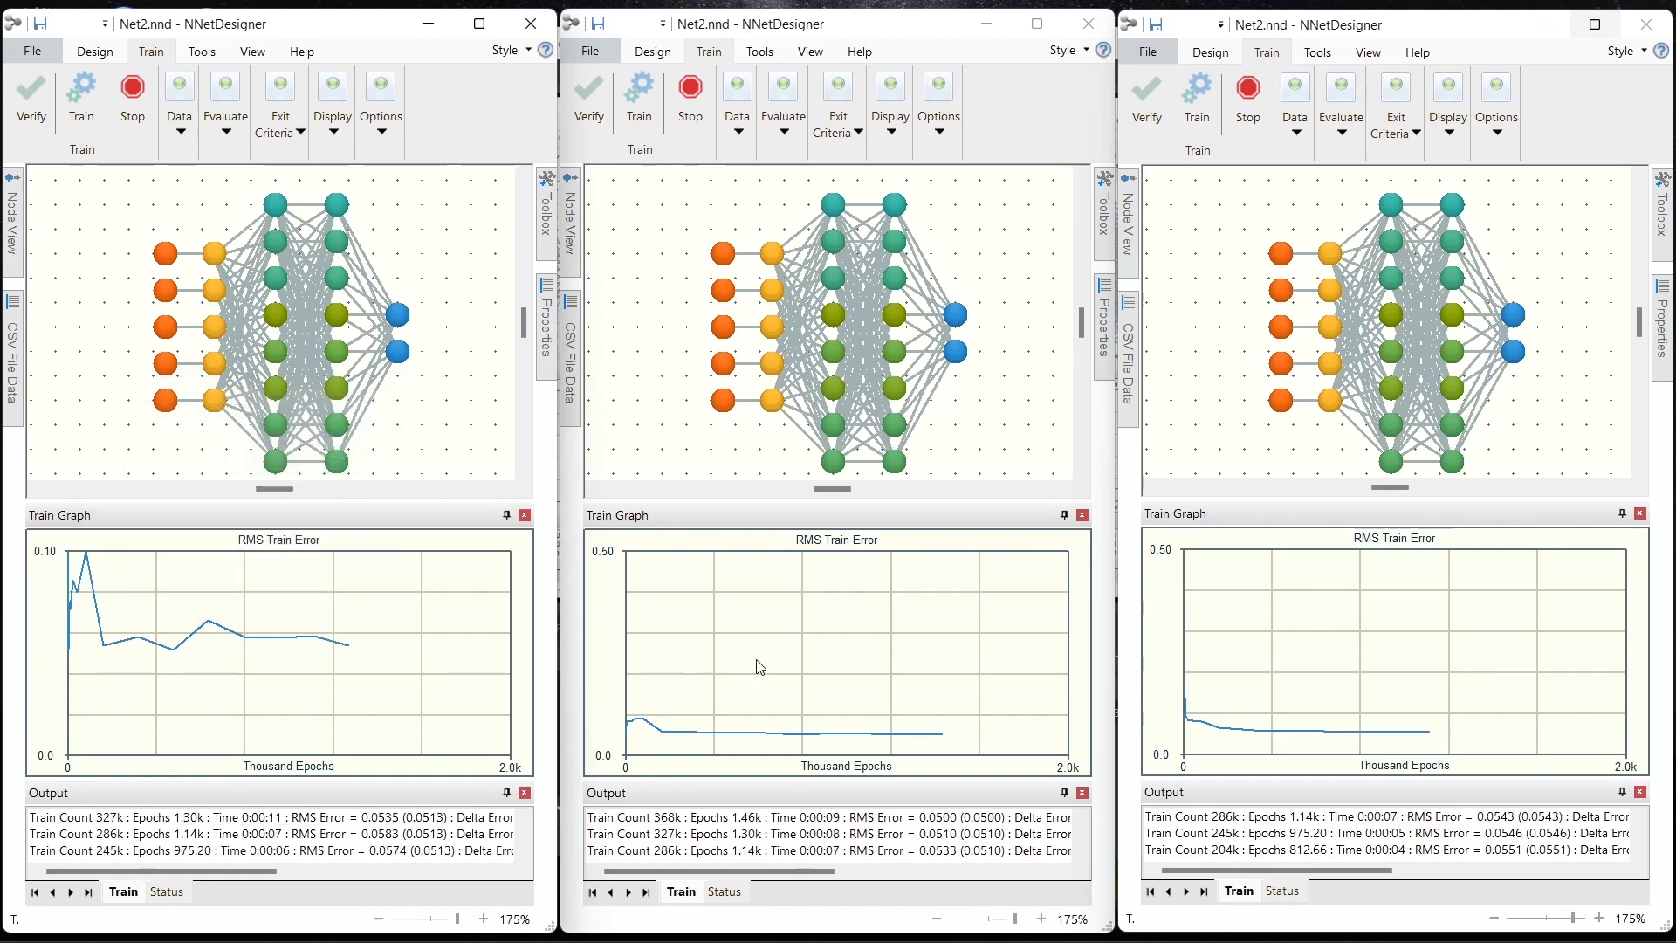
Step: Set the Y-axis maximum of the second instance's train graph to 0.1
right_click(759, 667)
left_click(796, 674)
type(".1")
key("Return")
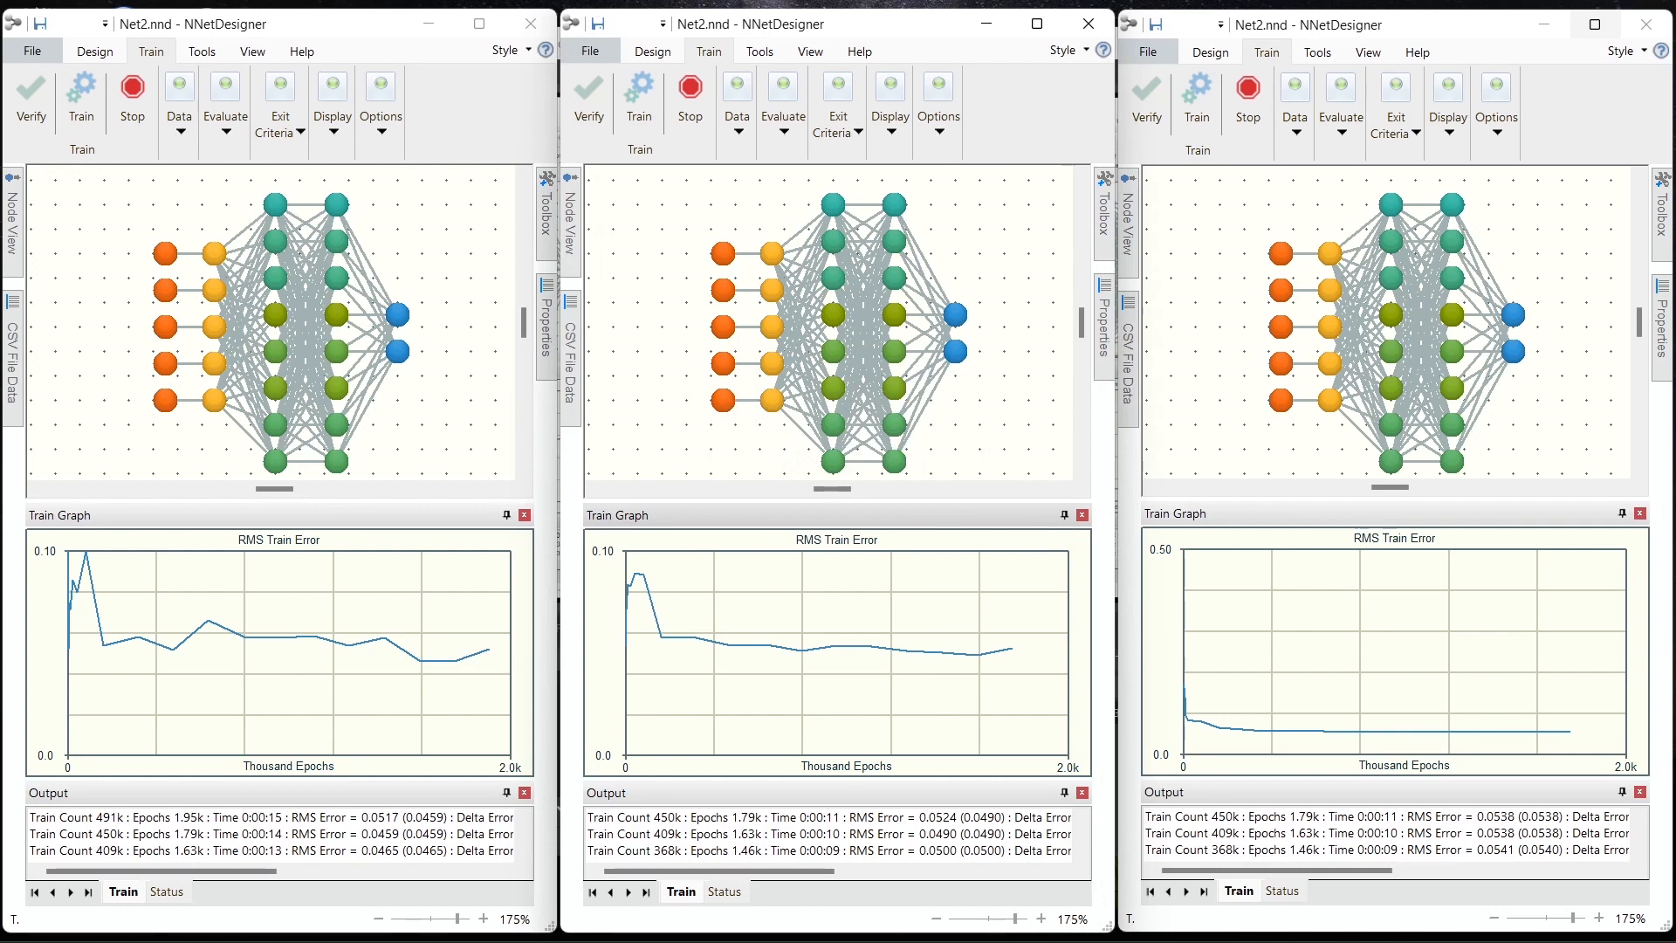
Step: Set the Y-axis maximum of the third instance's train graph to 0.1
left_click(1241, 638)
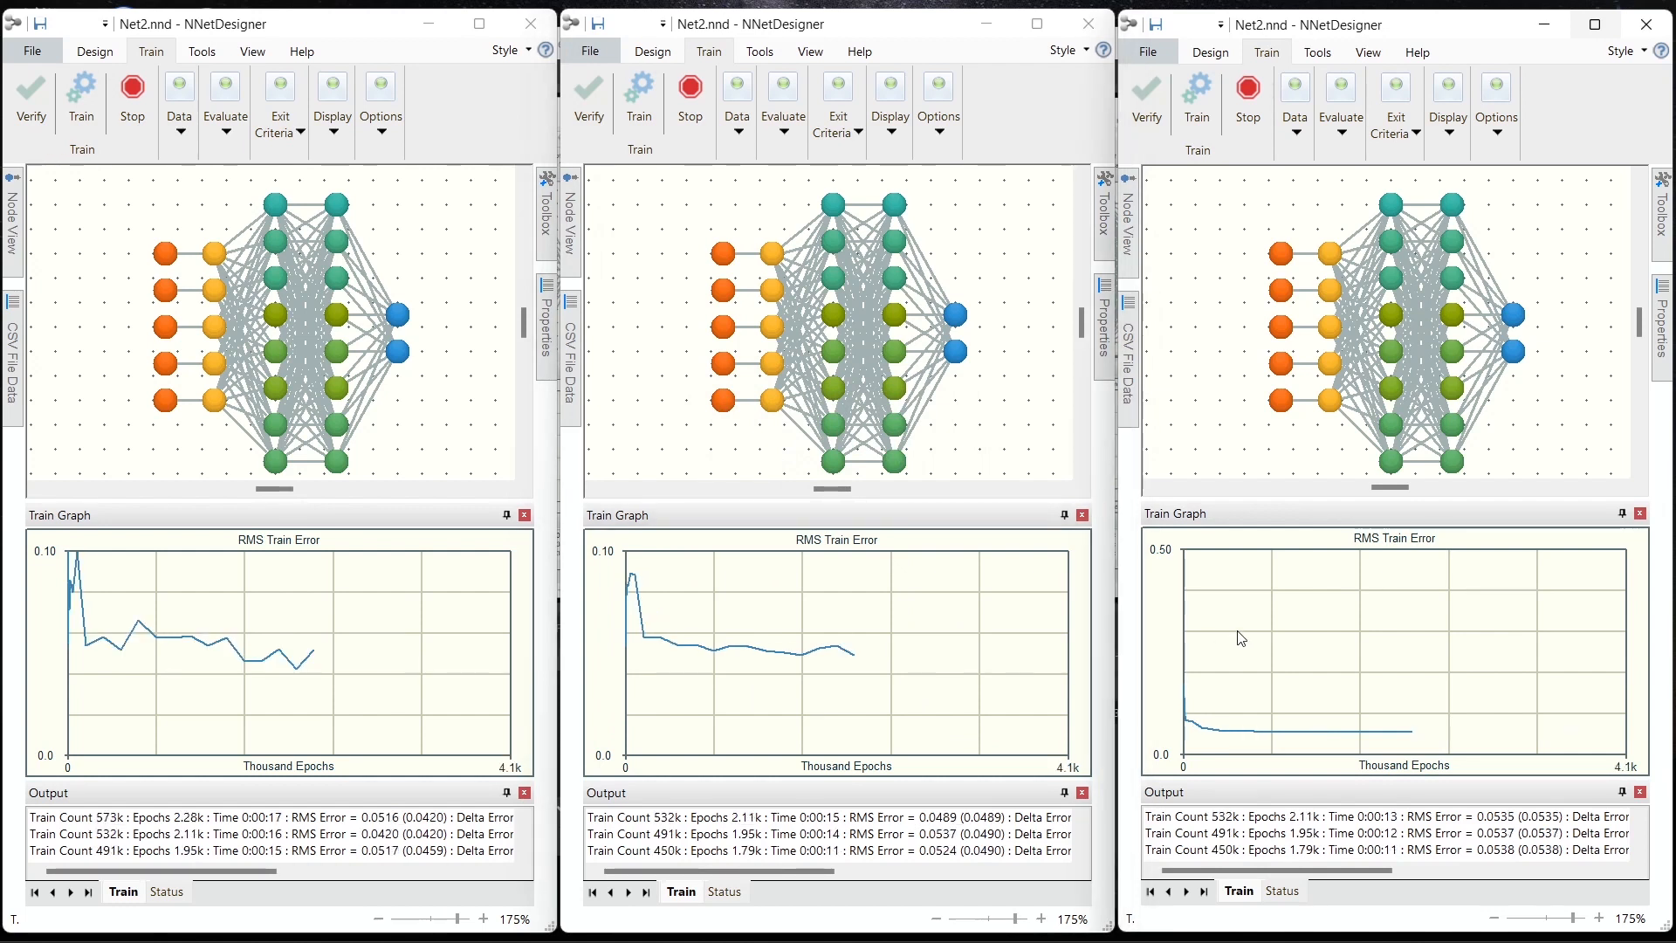
right_click(1241, 638)
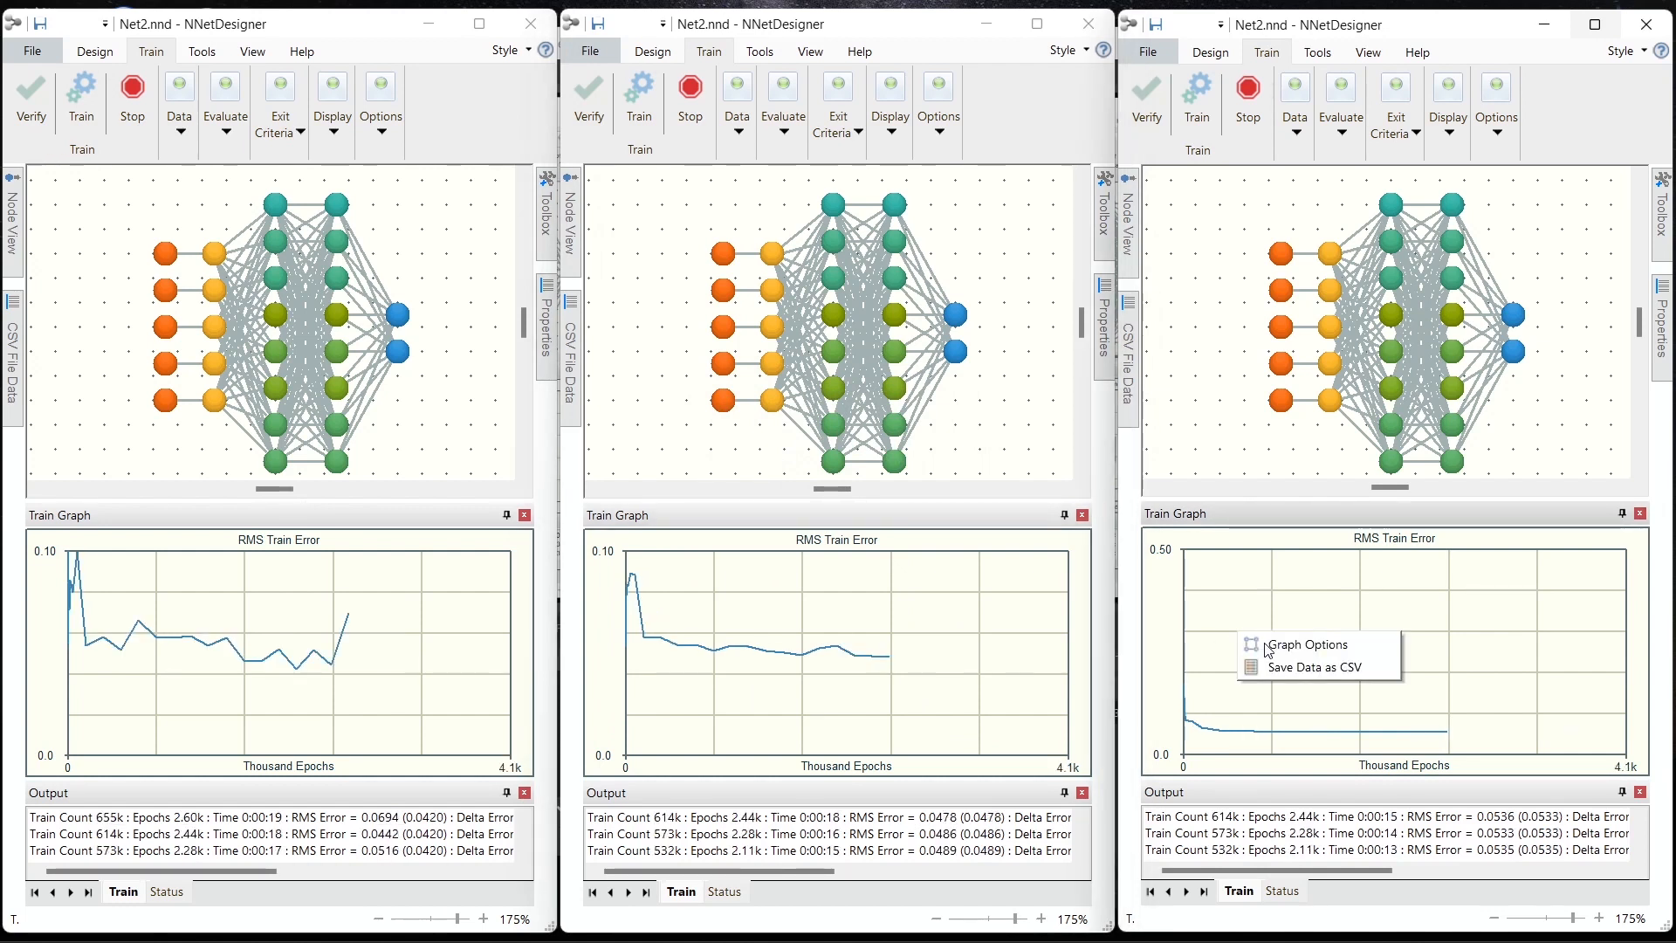
left_click(1269, 646)
type(".1")
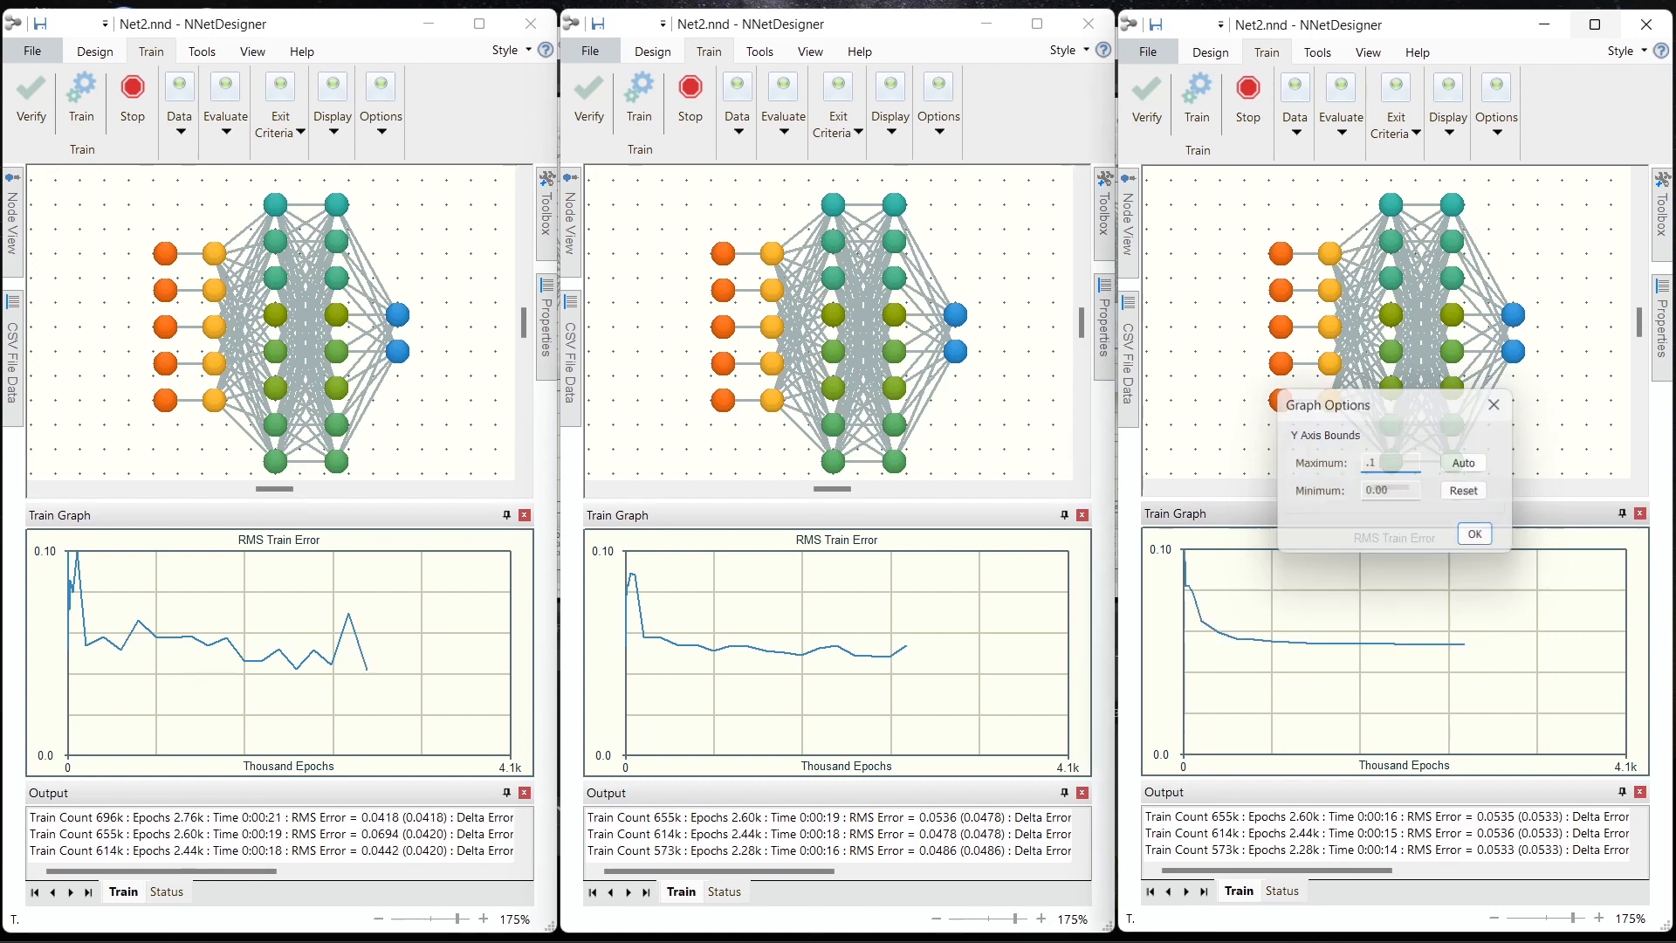
key("Return")
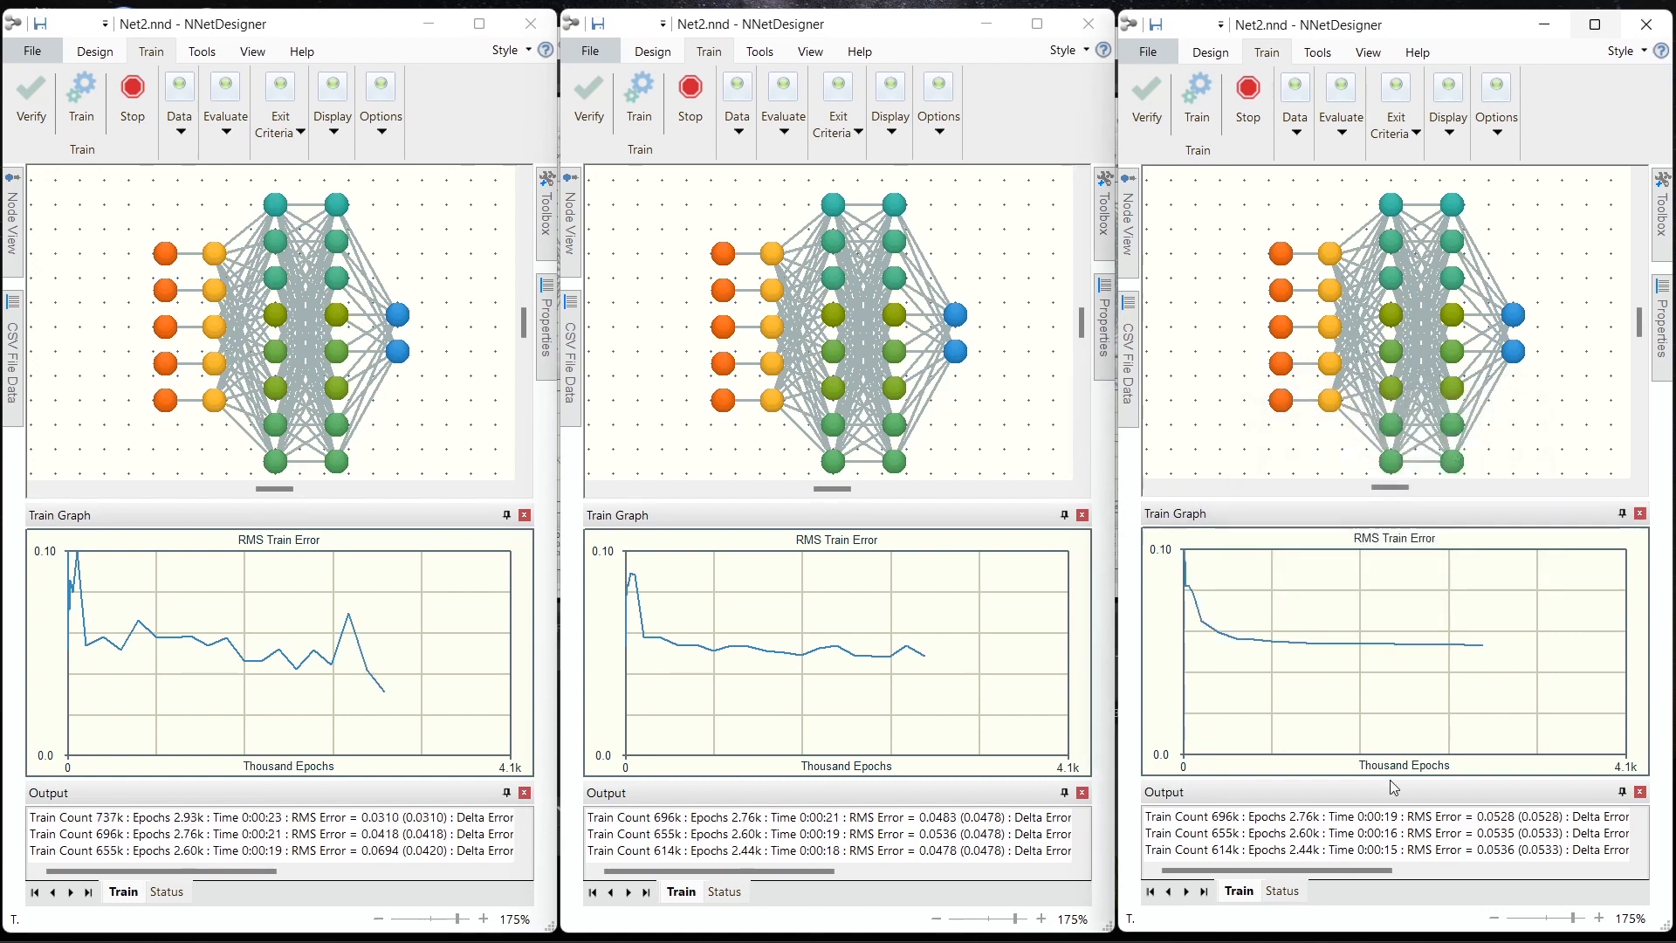